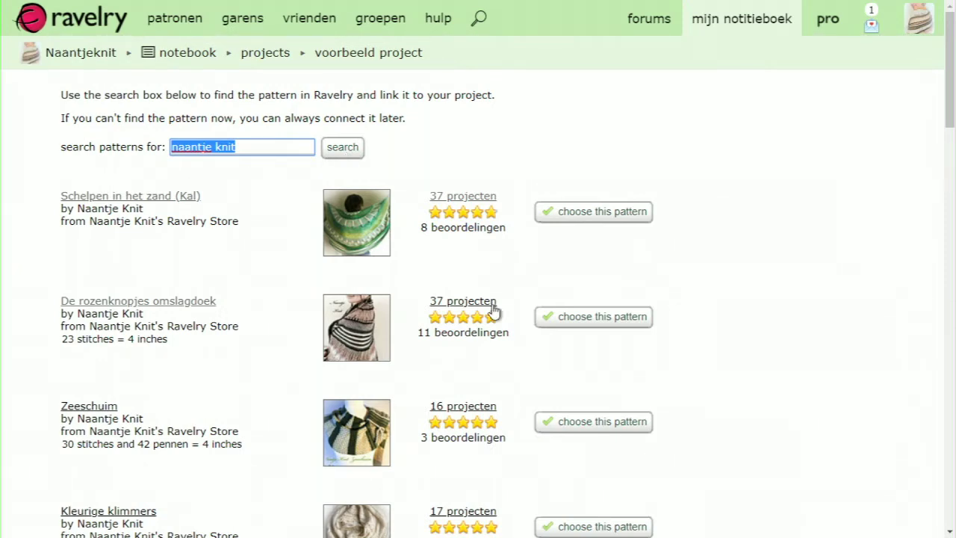
Choose the Mysterie Kal Corona knuffel deken pattern by Naantje Knit for the project.
left_click_drag(951, 42, 953, 437)
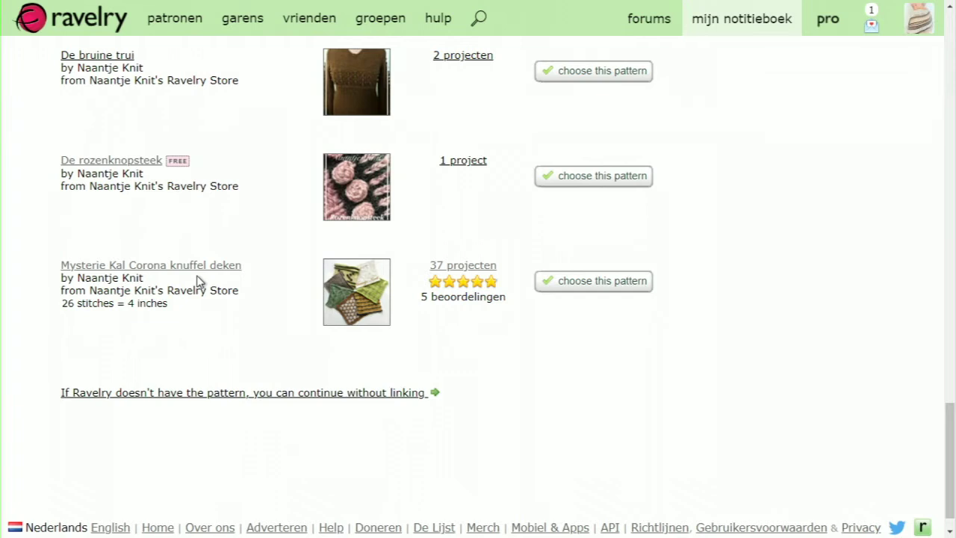
left_click(592, 284)
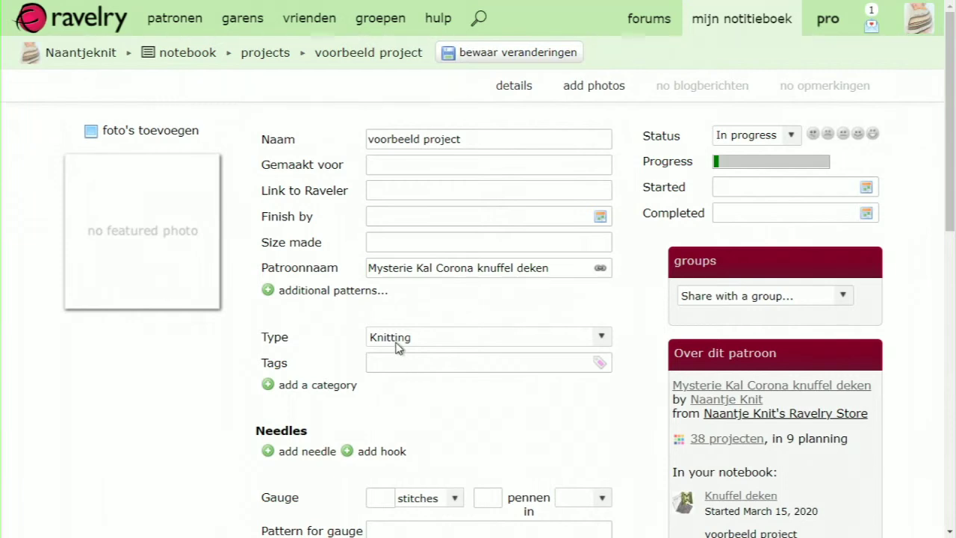
Set the project's "Gemaakt voor" value to "weet ik nog niet" and save the project.
left_click(411, 165)
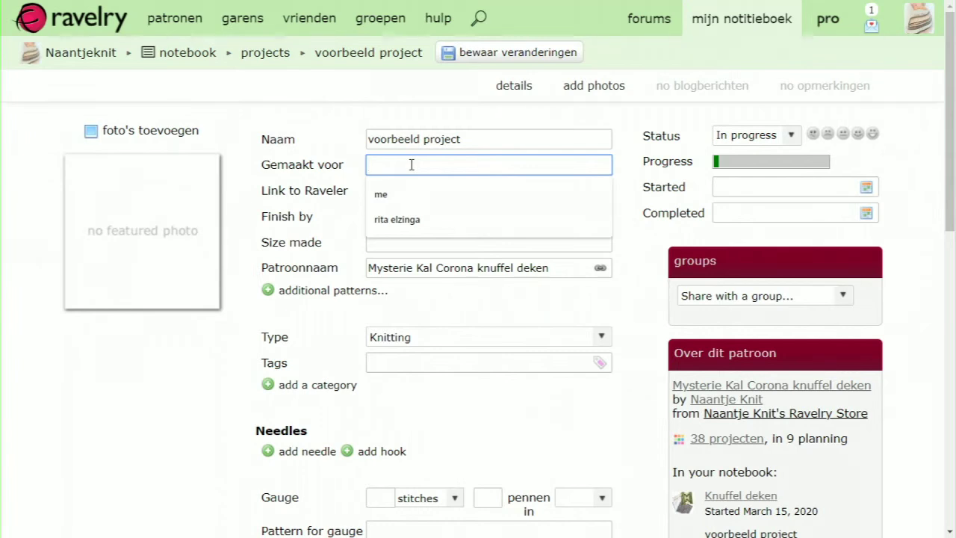
left_click(349, 236)
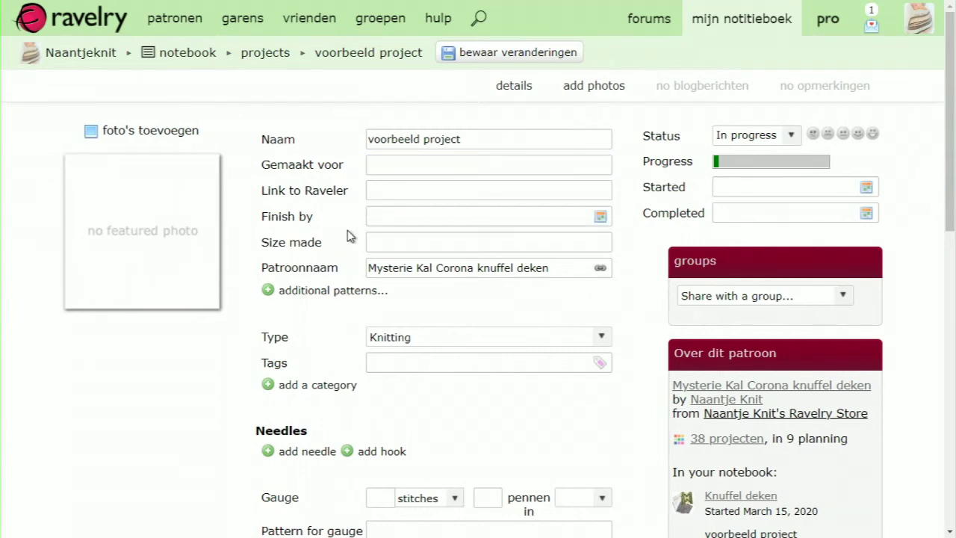
left_click(413, 164)
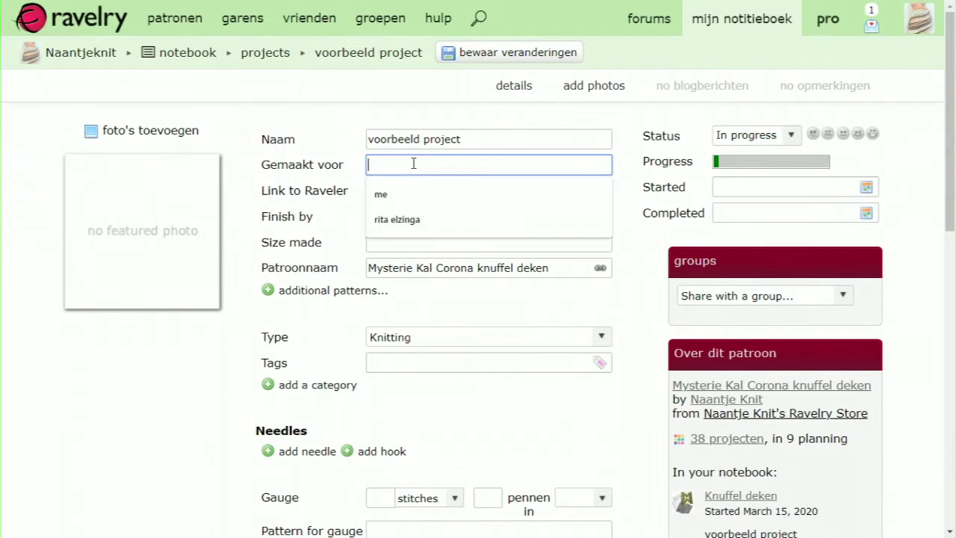
type("weet ik")
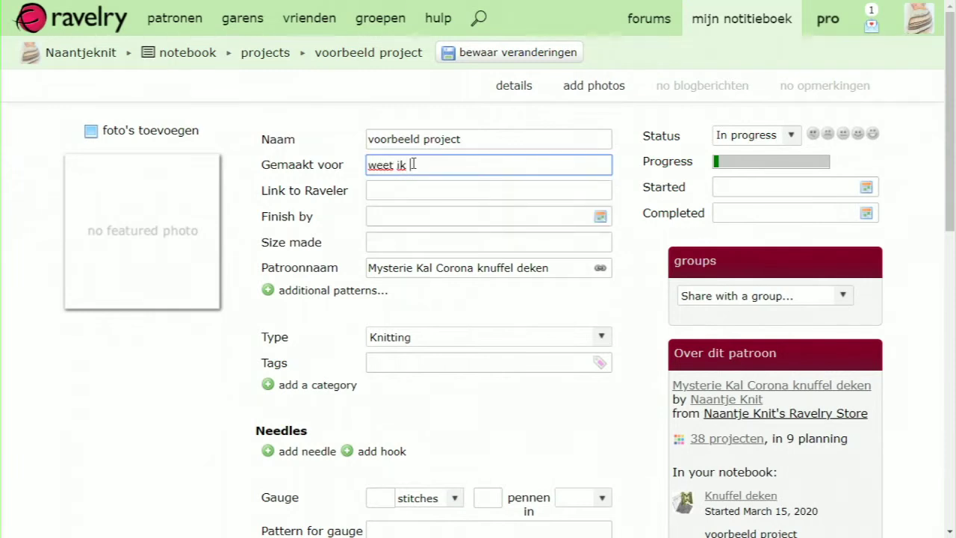
type(" nog niet")
key("Return")
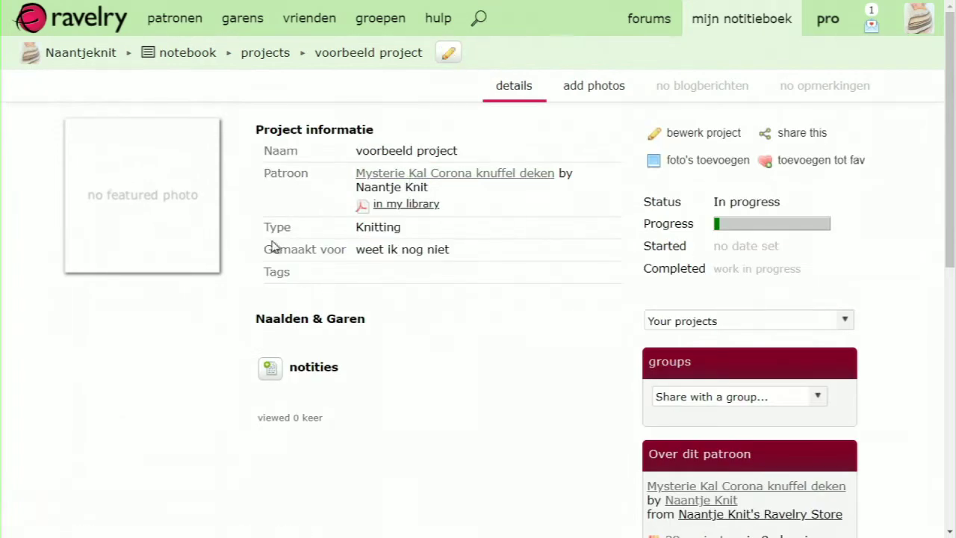
Reopen the project for editing and check the Ravelry patterns suggested for its current pattern name.
left_click(696, 134)
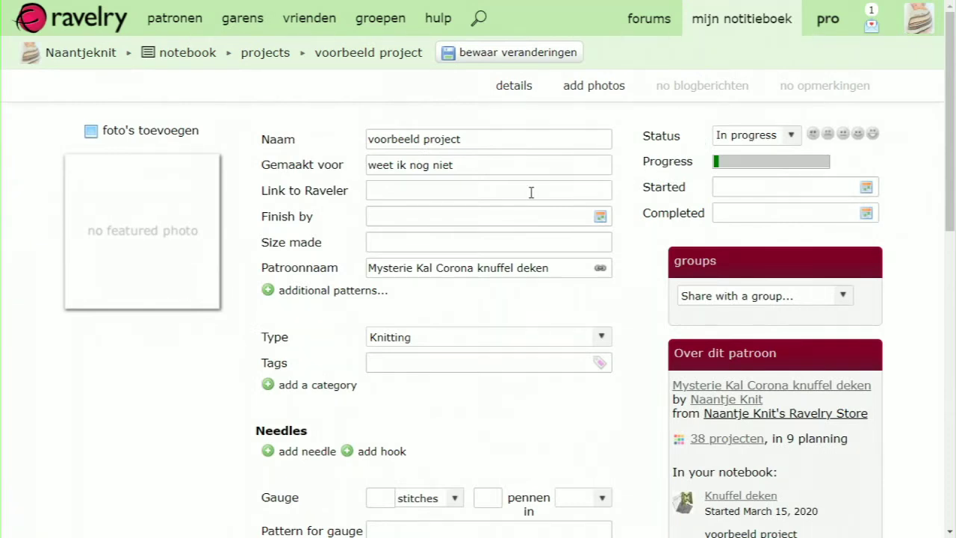
left_click(394, 191)
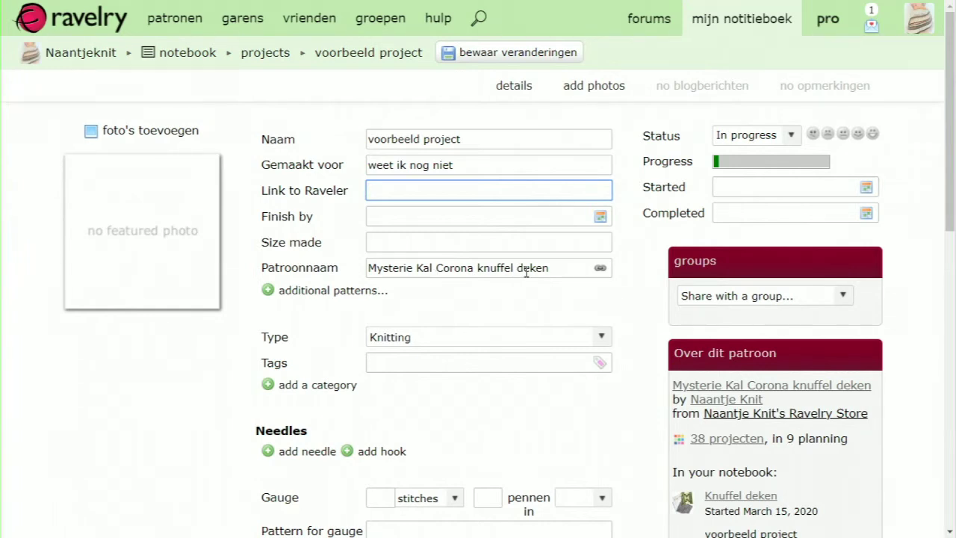
left_click(598, 269)
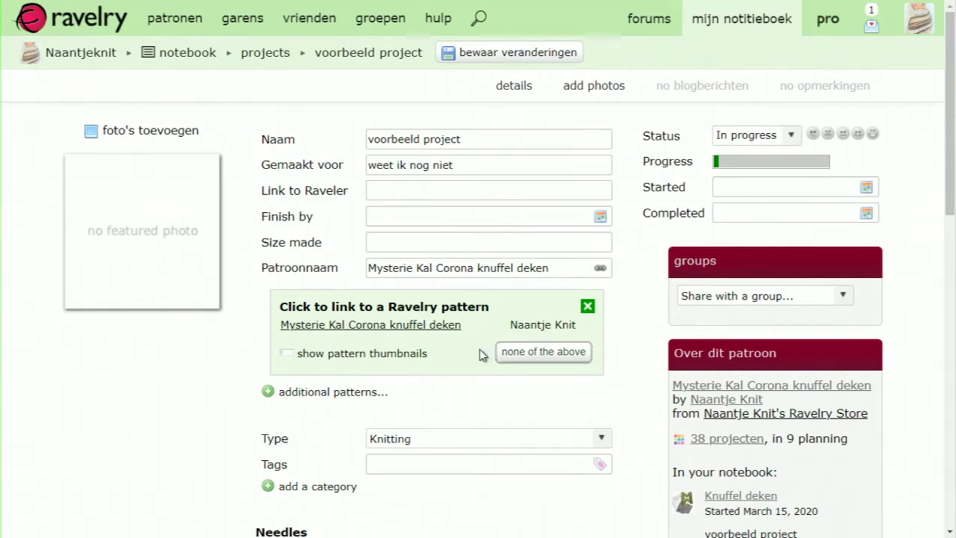
left_click(588, 311)
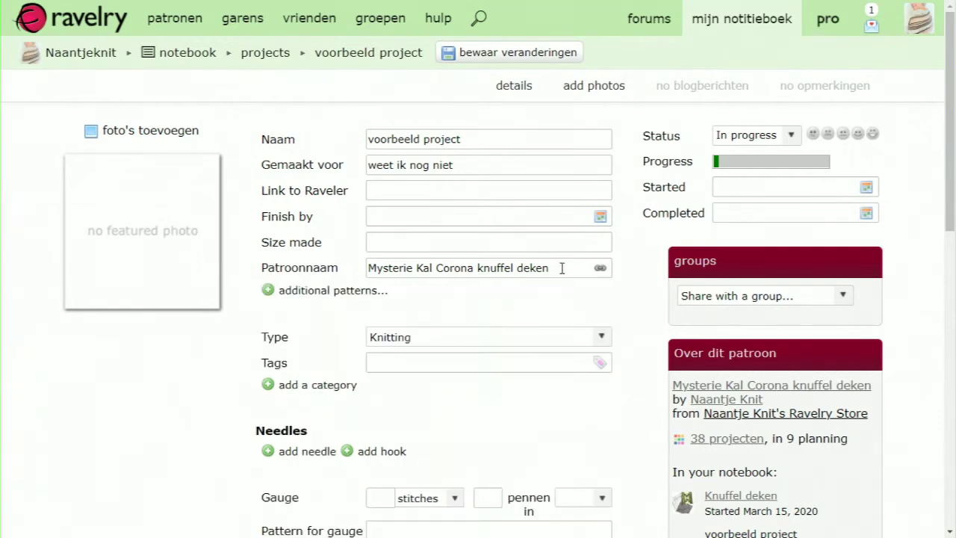
Replace the pattern name with "corona", look up matching patterns and link Mysterie Kal Corona knuffel deken.
left_click_drag(553, 267, 353, 268)
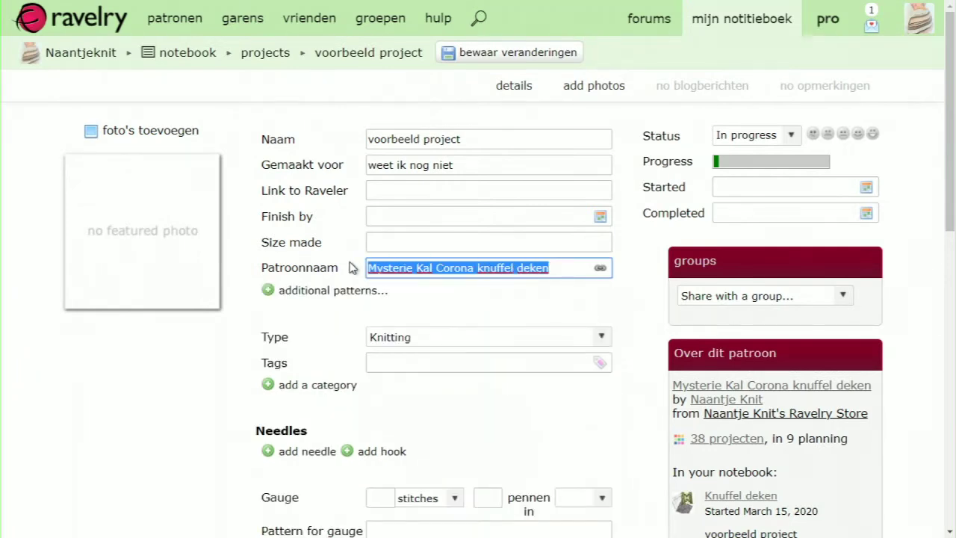
type("corona")
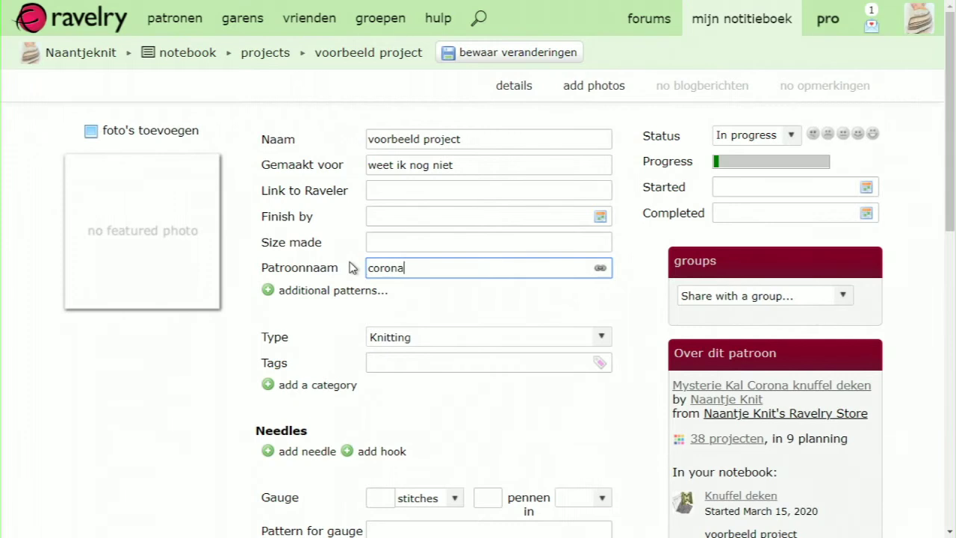
left_click(600, 267)
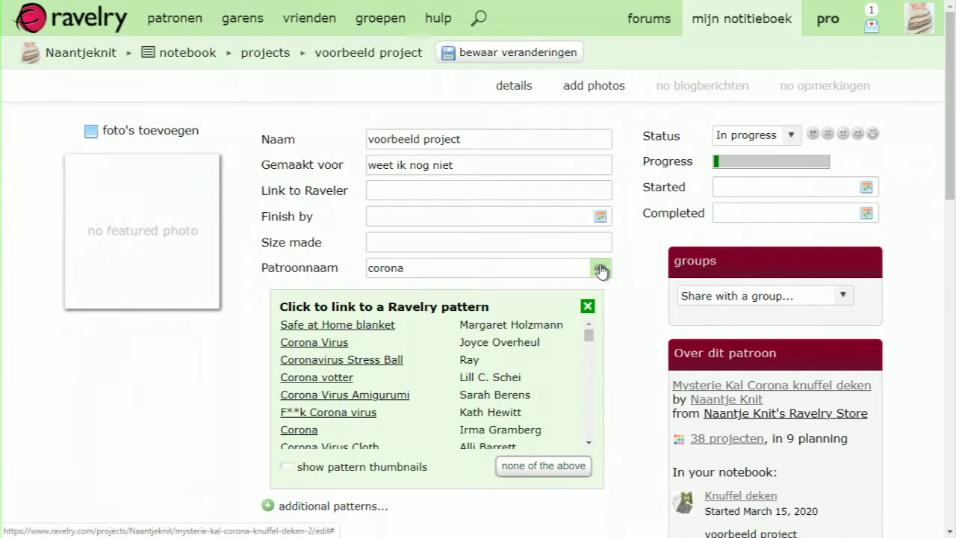
left_click_drag(591, 335, 597, 385)
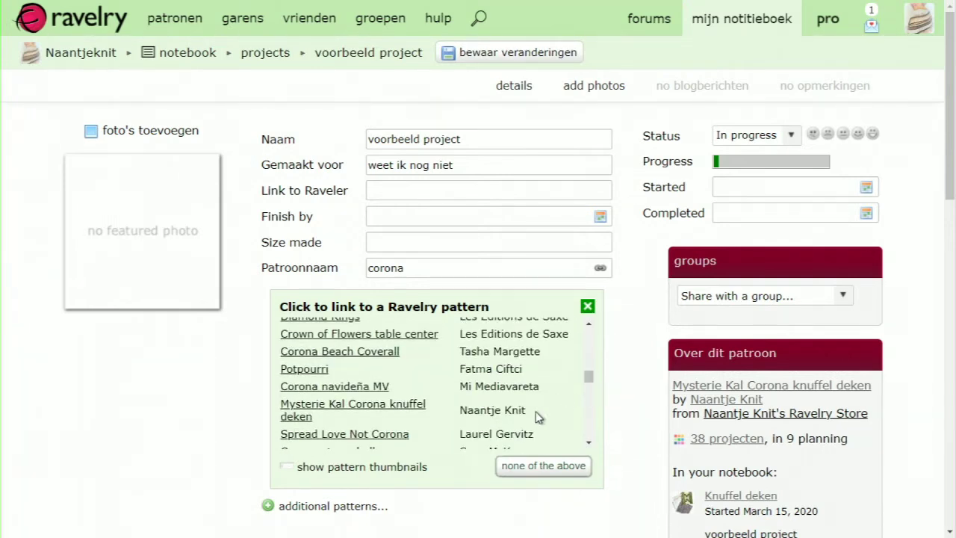
left_click(417, 410)
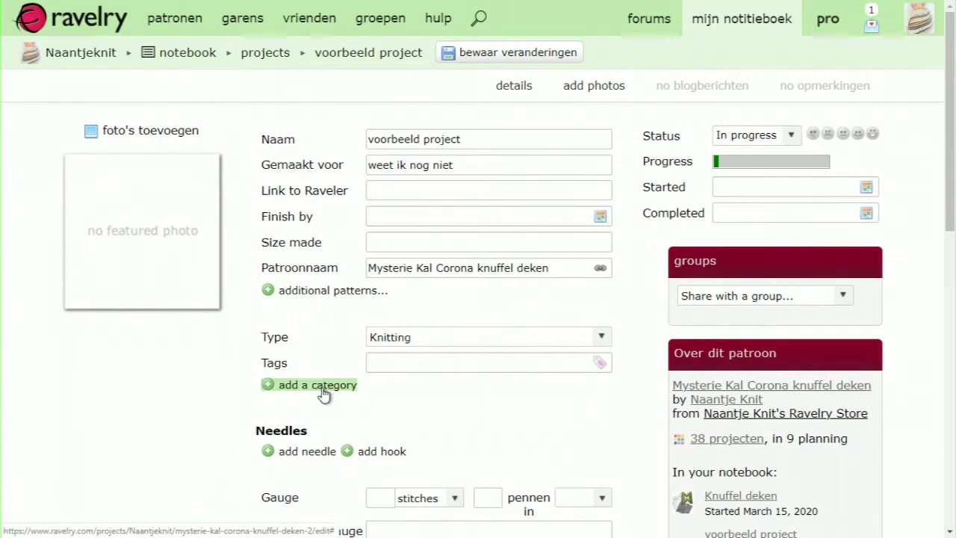
Add a knitting needle to the project and set its size to US 2½ - 3.0 mm.
left_click_drag(953, 167, 953, 266)
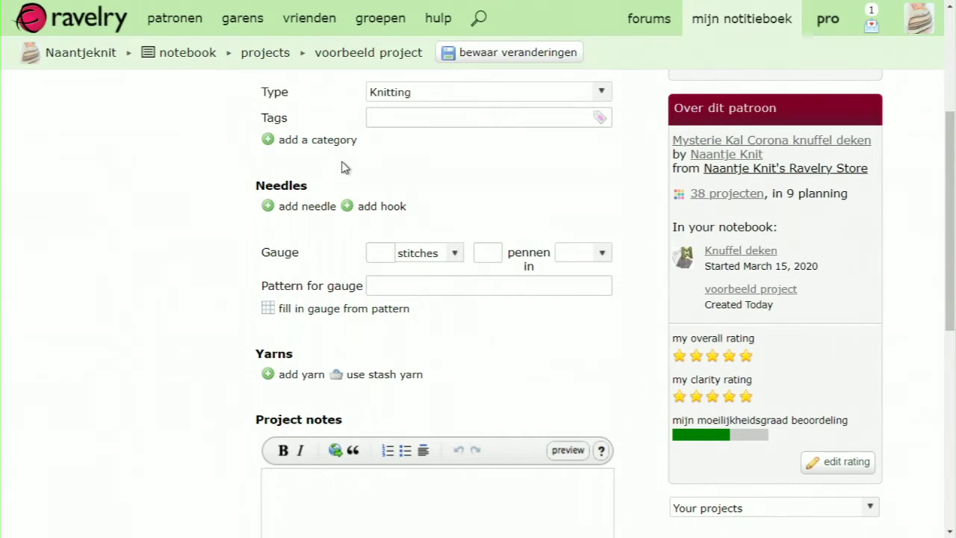
left_click(301, 208)
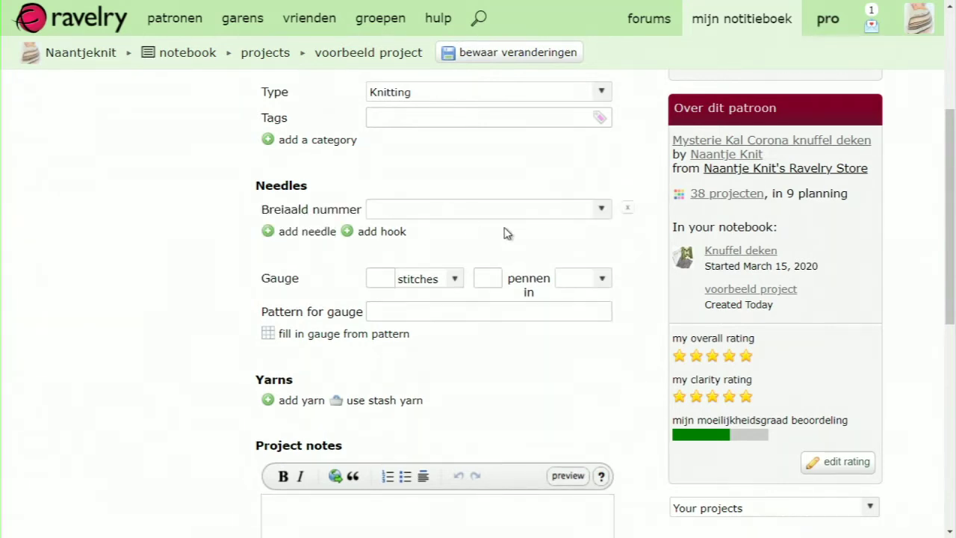
left_click(600, 210)
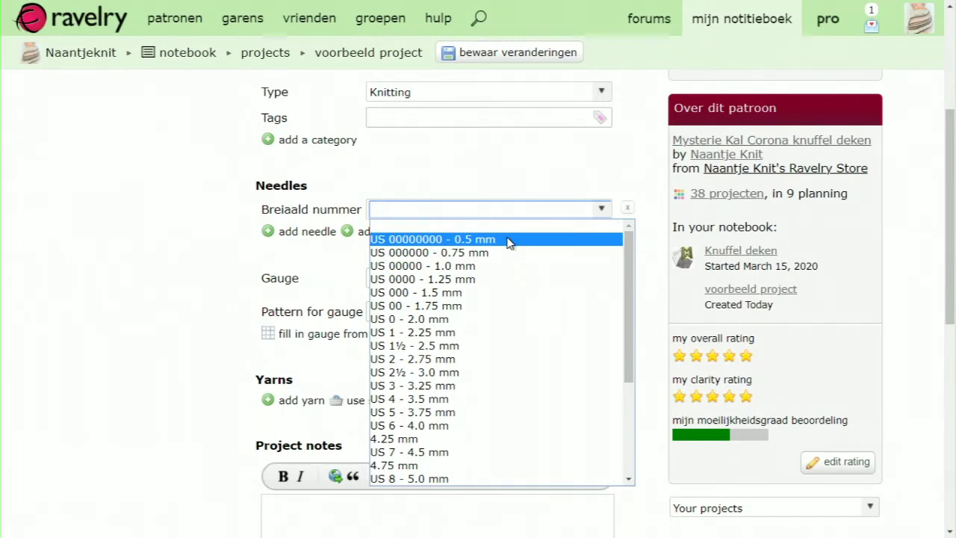
left_click(485, 373)
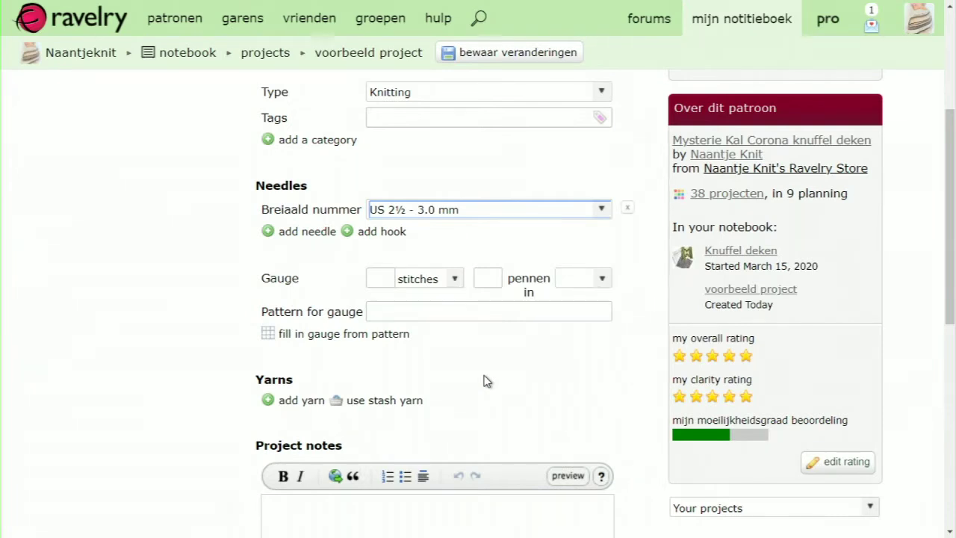
Examine the range of needle sizes on offer, keeping the current choice.
left_click(601, 210)
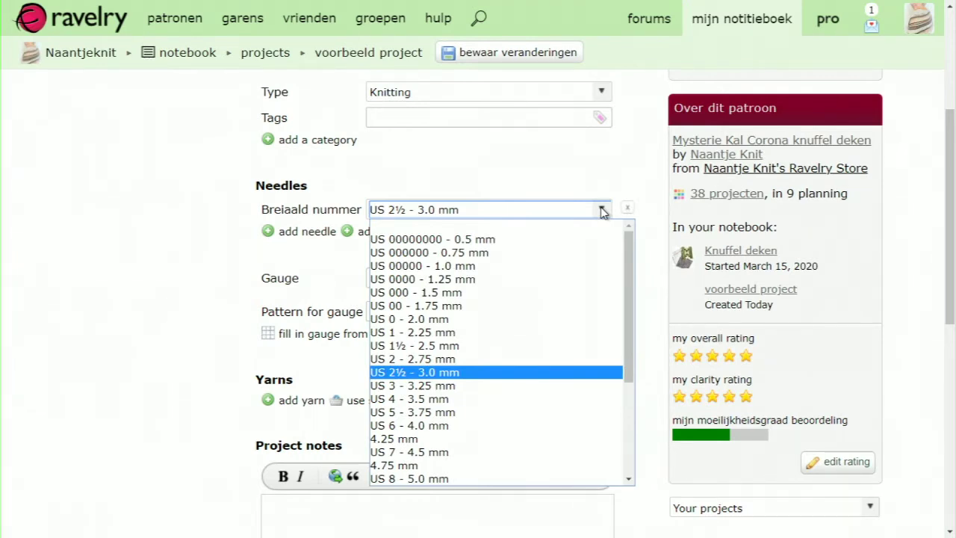
left_click_drag(629, 272, 629, 338)
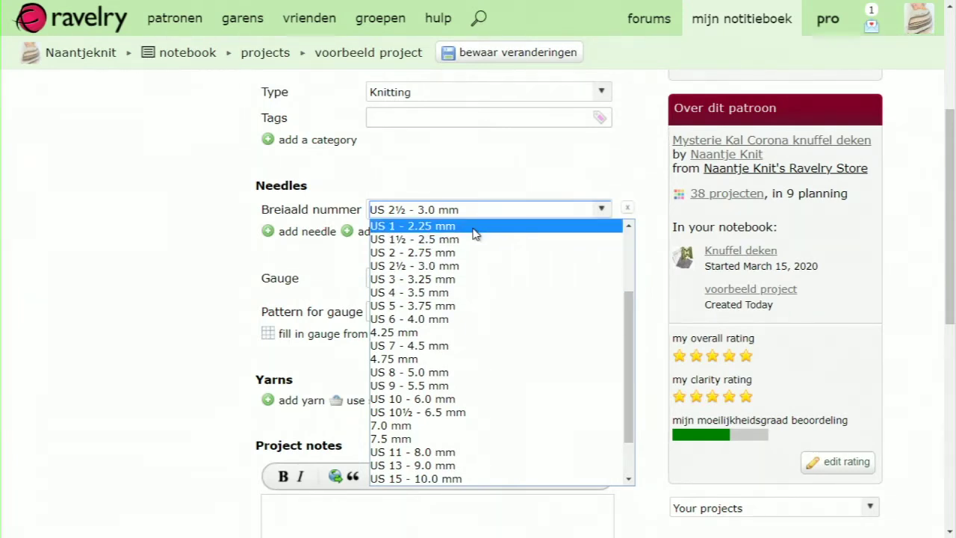
left_click_drag(625, 336, 627, 237)
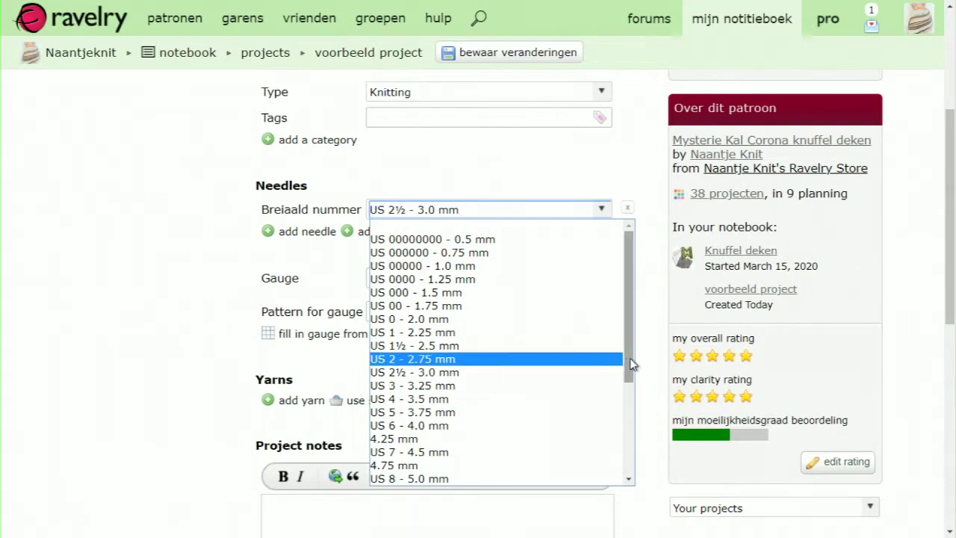
left_click_drag(630, 363, 631, 404)
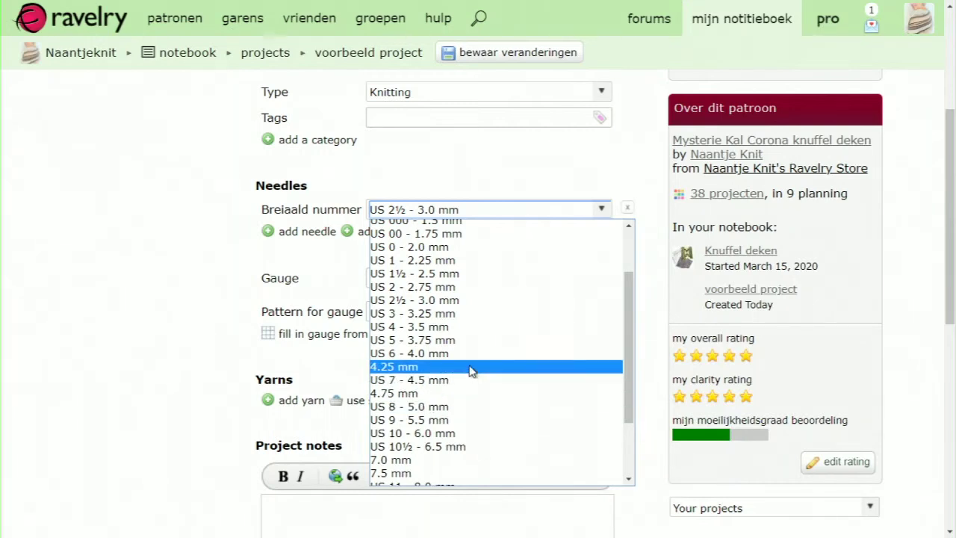
left_click(147, 373)
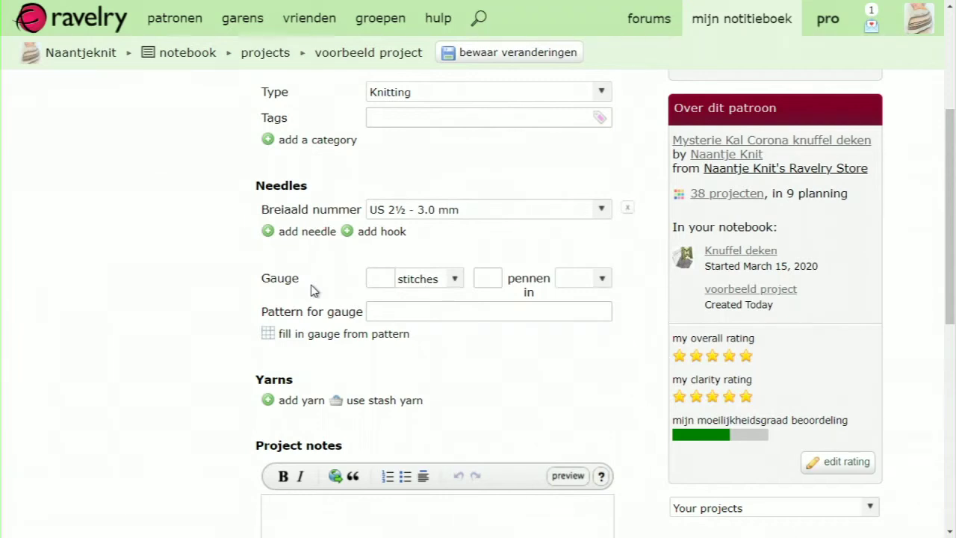
Fill in the project's gauge from the pattern and set the number of rows (pennen) to 33.
left_click(377, 278)
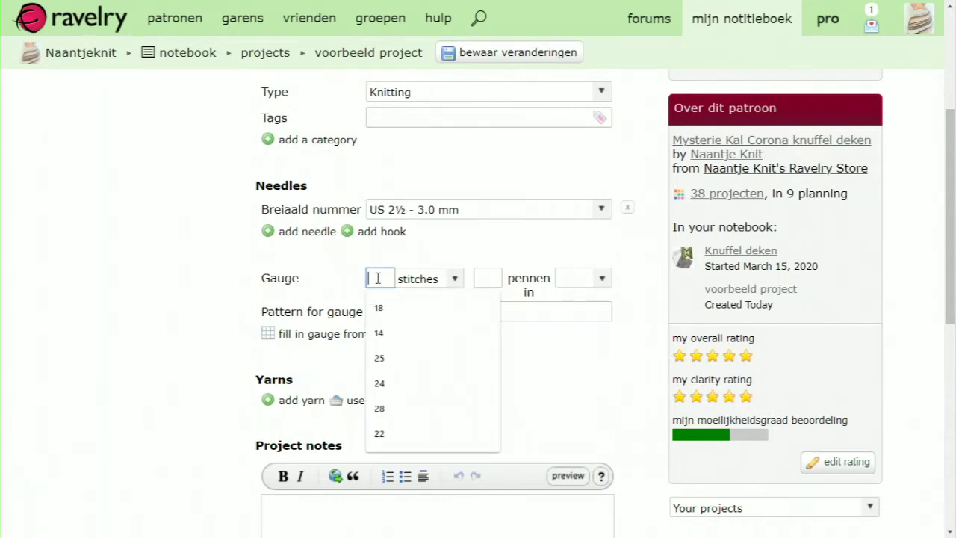
left_click(185, 318)
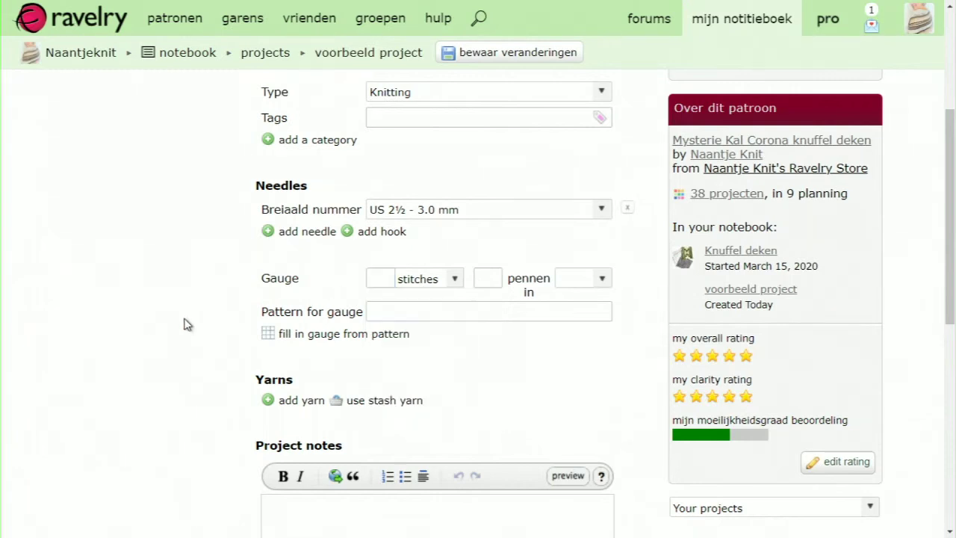
left_click(285, 338)
left_click(489, 280)
type("33")
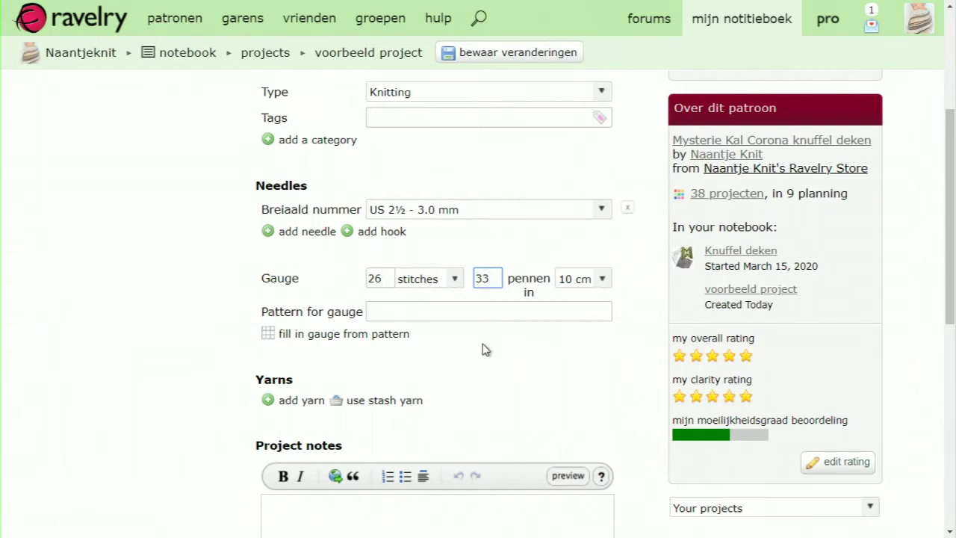
Add a yarn to the project, look up "austerman merino" and link it to Austermann Merino 105.
left_click(301, 400)
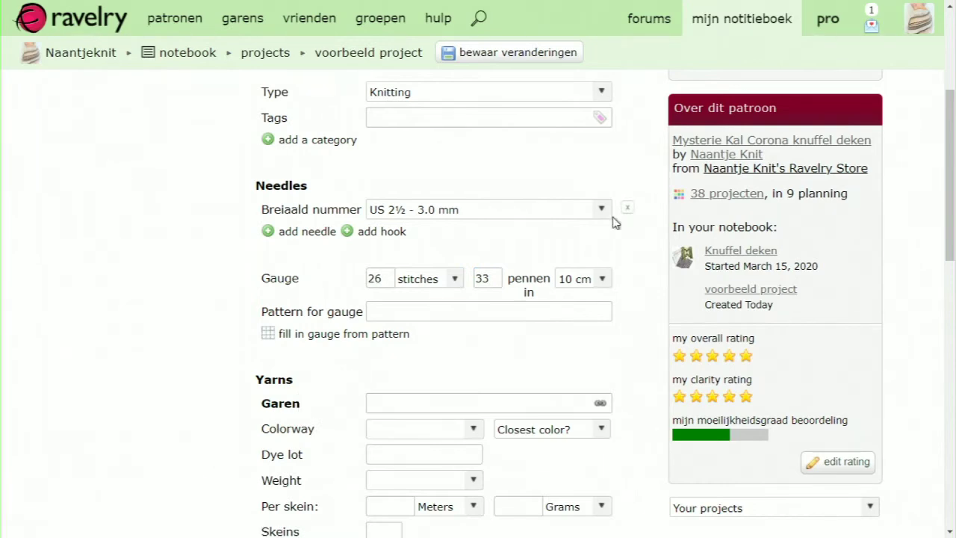
scroll(951, 119, "down", 1)
left_click_drag(951, 120, 943, 197)
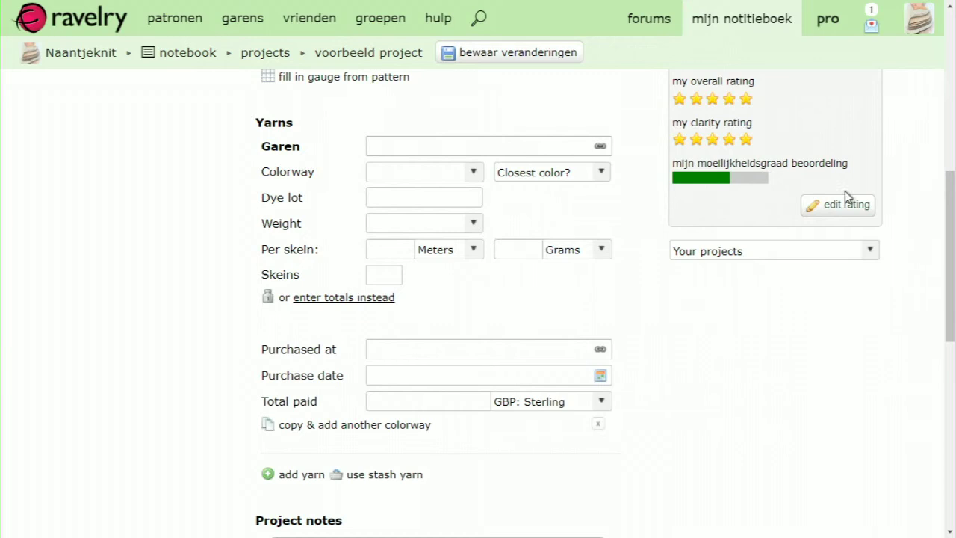
left_click(460, 146)
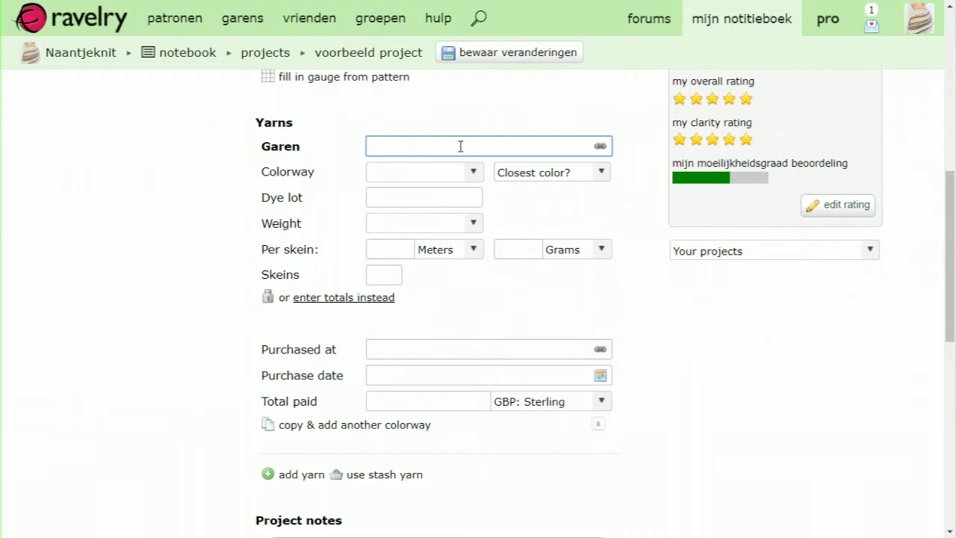
type("austerman merin")
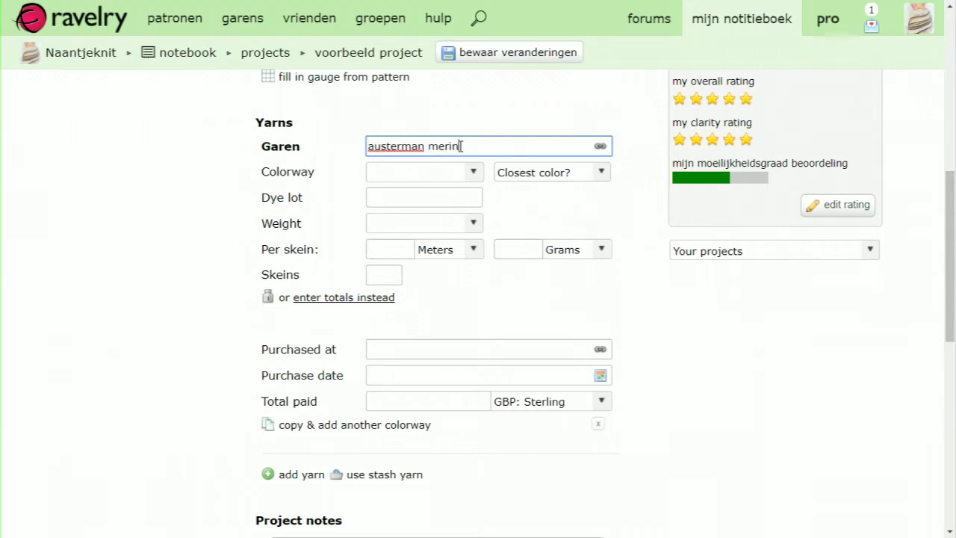
type("o")
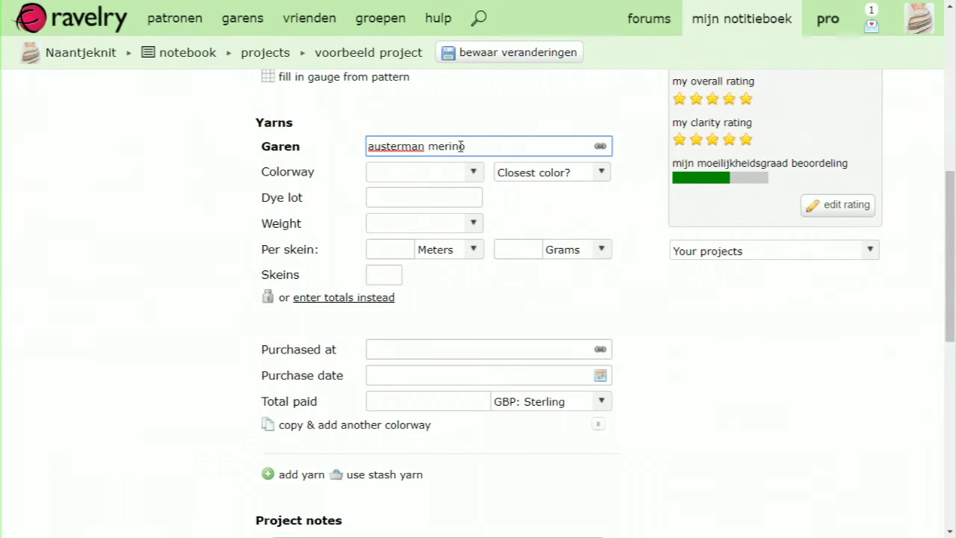
left_click(599, 148)
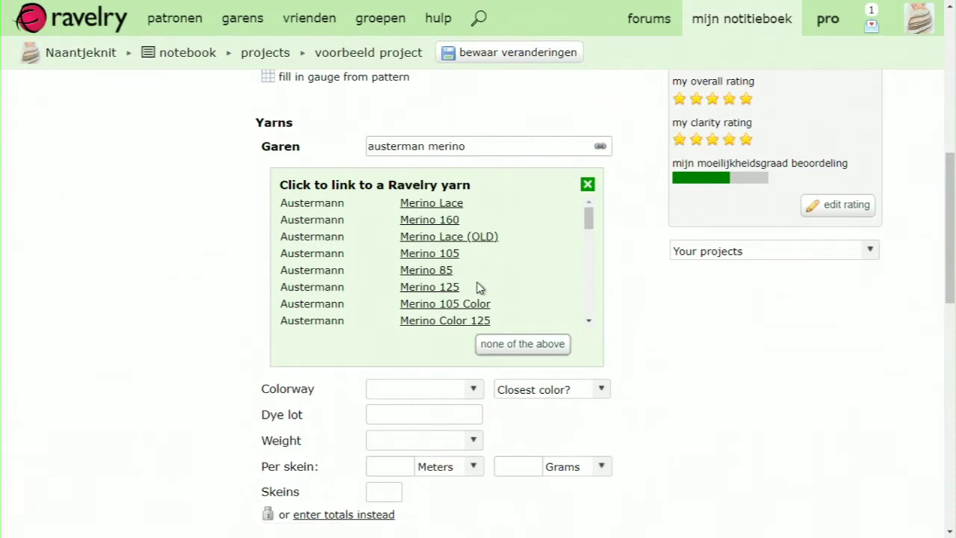
left_click(449, 255)
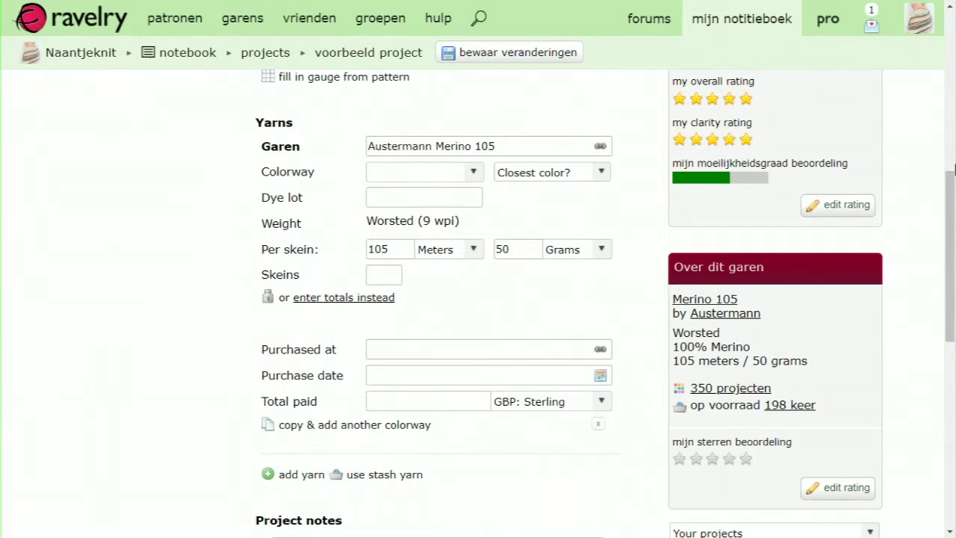
Enter "bla bla bla" as the text of the project notes.
left_click_drag(952, 203, 949, 313)
left_click(457, 300)
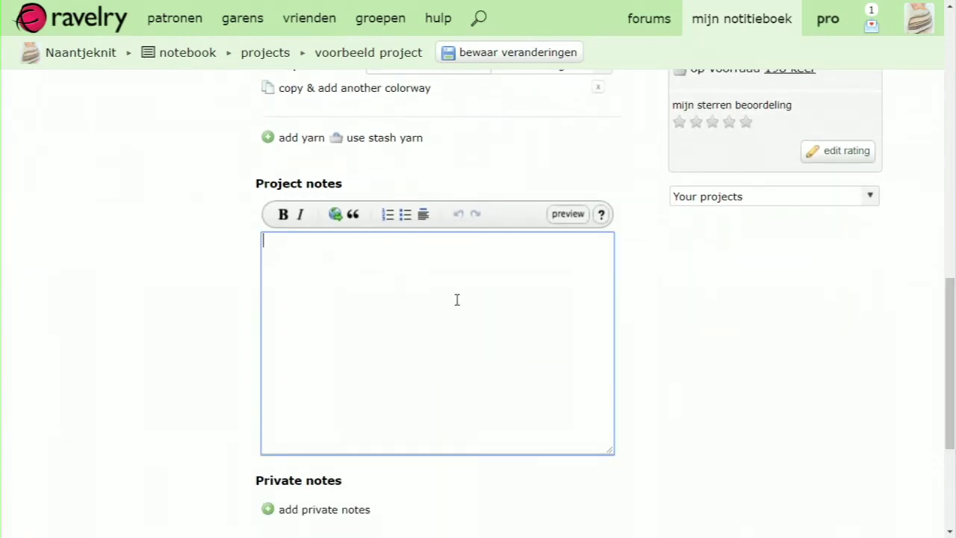
type("bla bla bla")
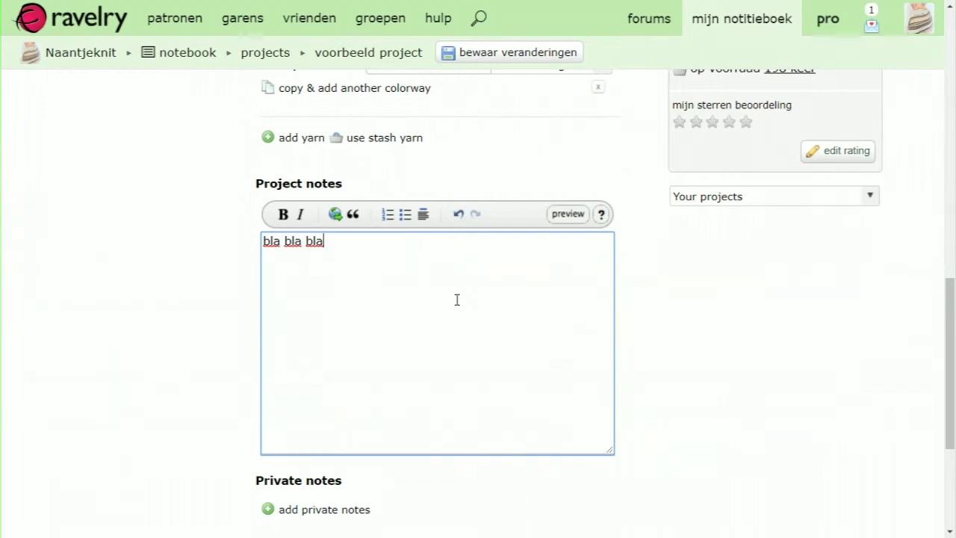
Set the yarn's colorway to 308 Apfelgr N with Green as closest color, and enter 12000 as the dye lot.
left_click_drag(952, 272, 951, 194)
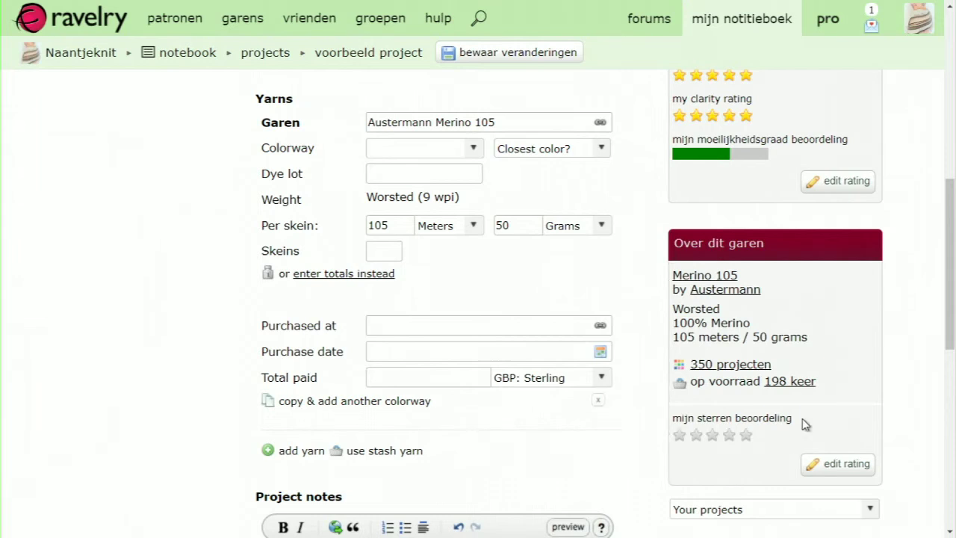
left_click(747, 436)
left_click(474, 150)
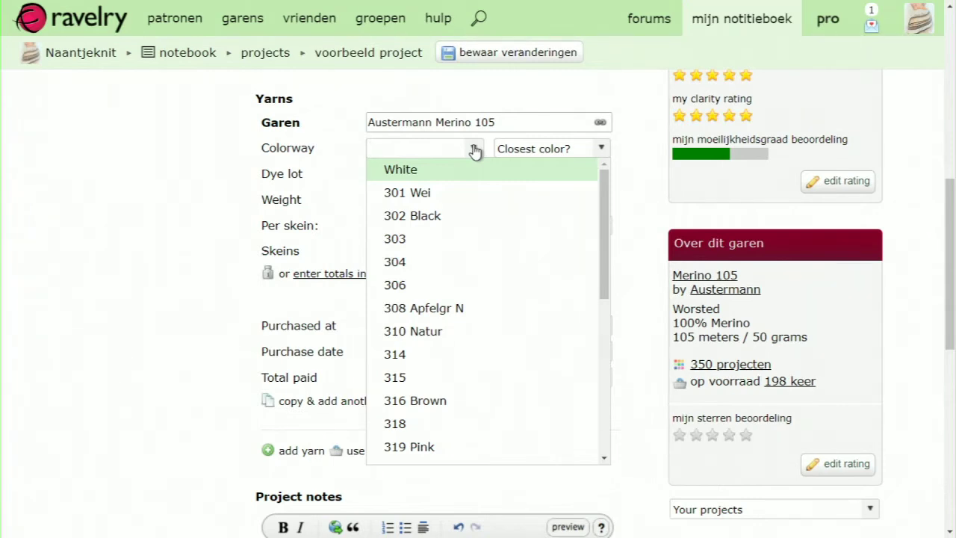
left_click(426, 308)
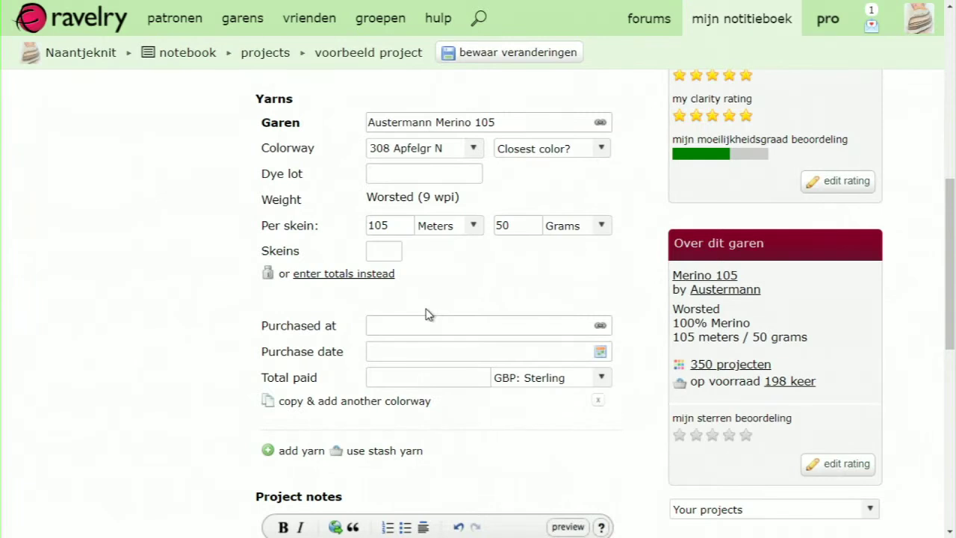
left_click(602, 150)
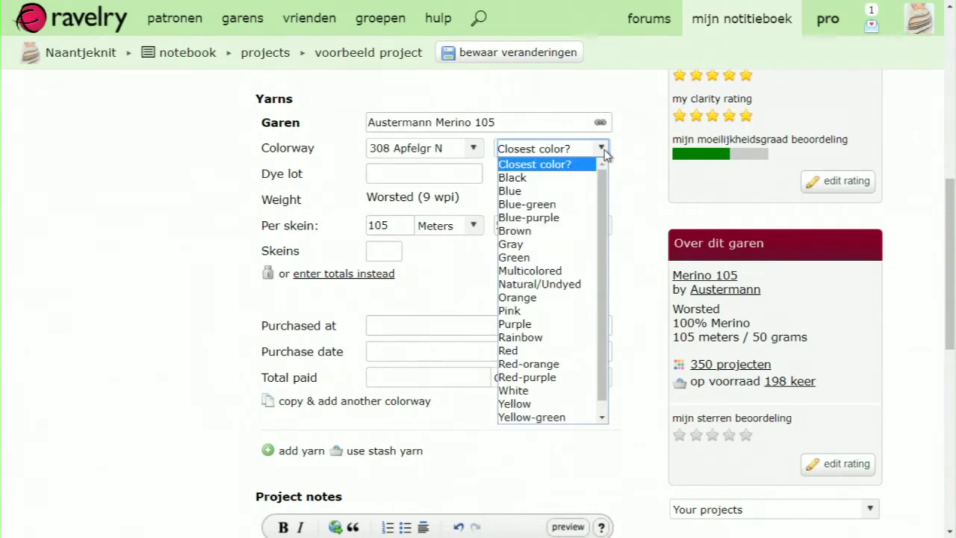
left_click(540, 258)
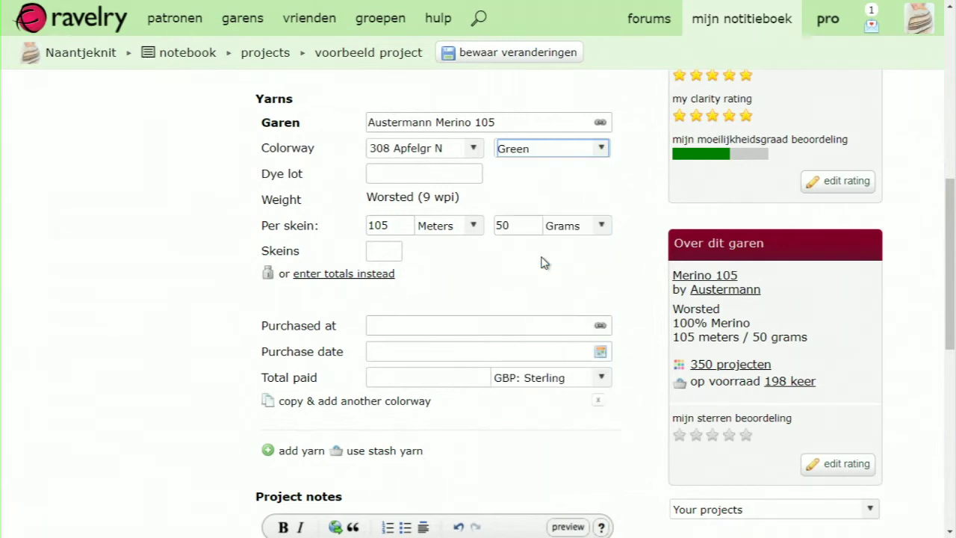
left_click(457, 176)
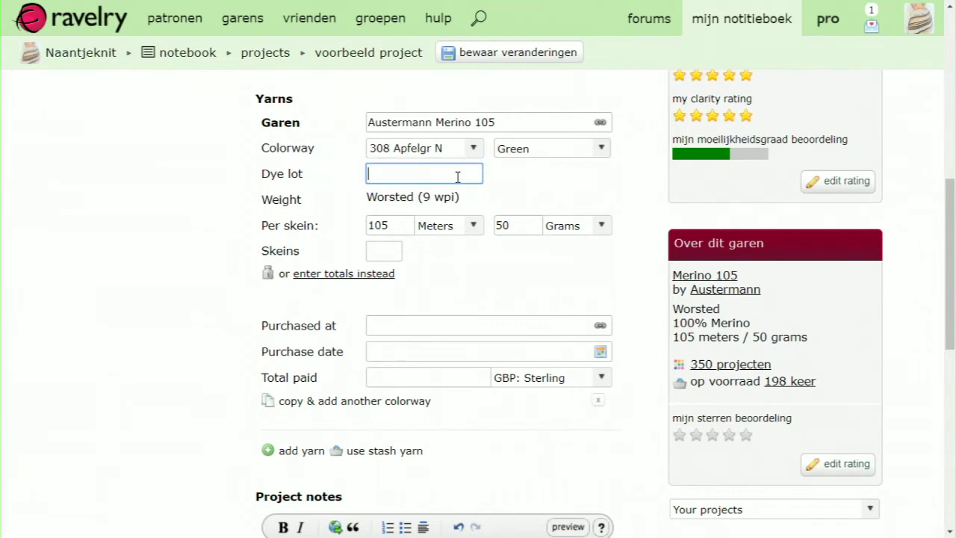
type("12000")
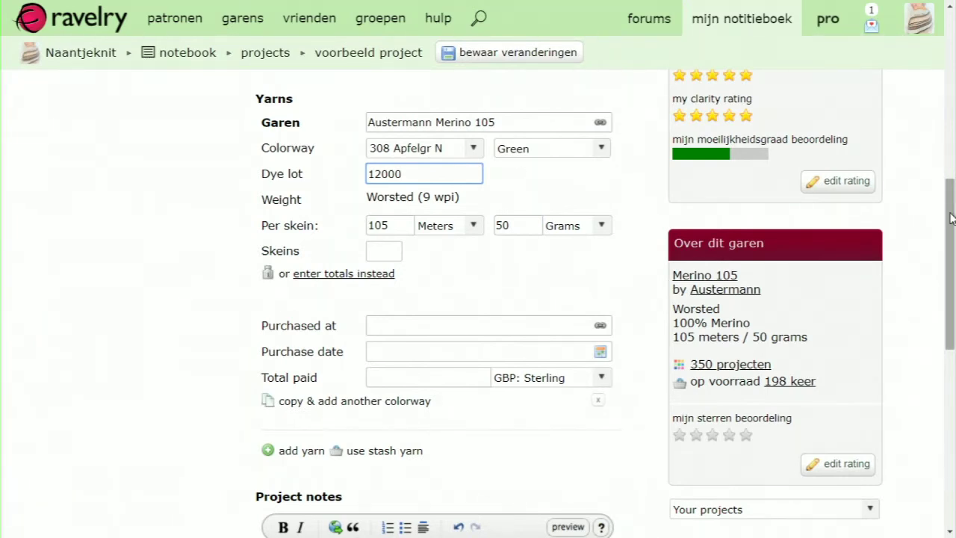
Look up "breien" as the yarn's place of purchase and link it to the shop Breien en Zo in Haarlem.
left_click(409, 327)
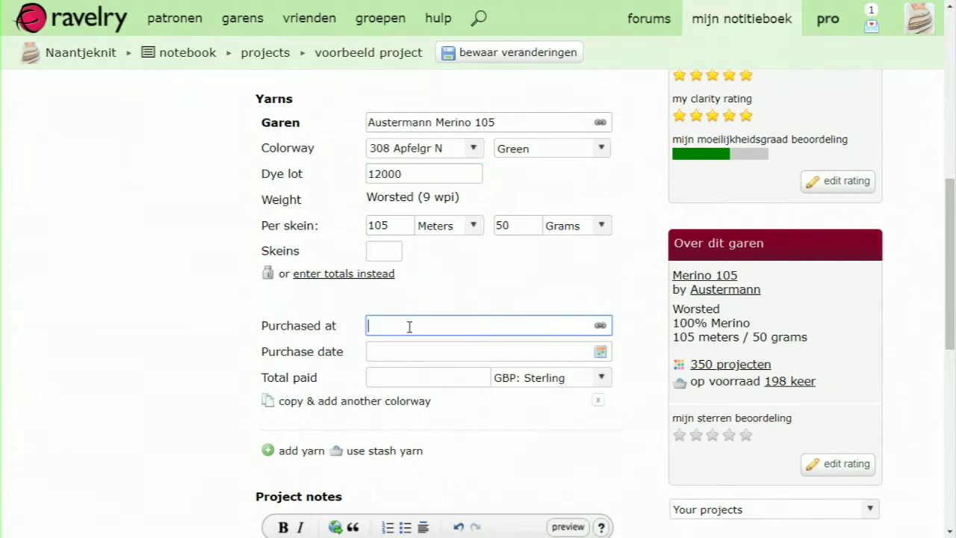
type("breien enzo")
left_click(599, 327)
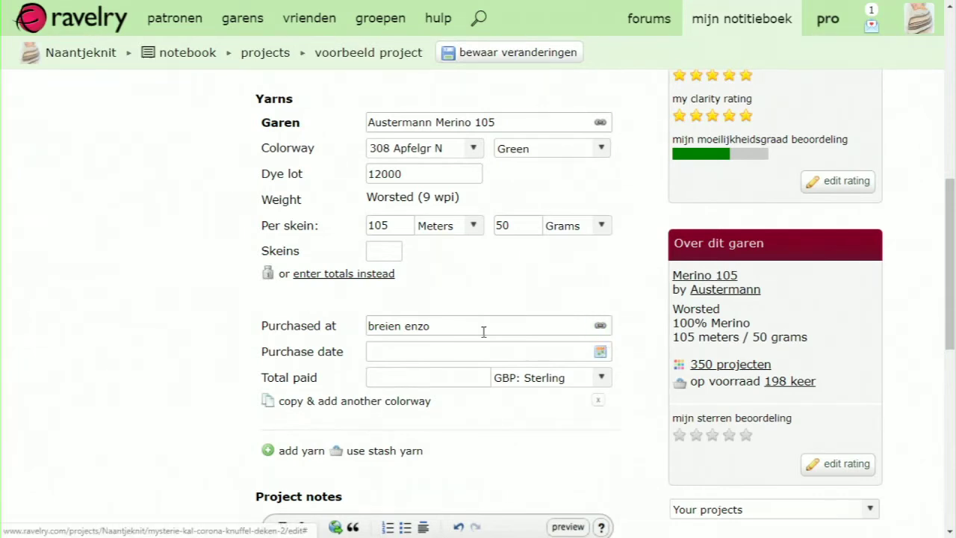
left_click(449, 326)
key("BackSpace")
key("BackSpace")
key("BackSpace")
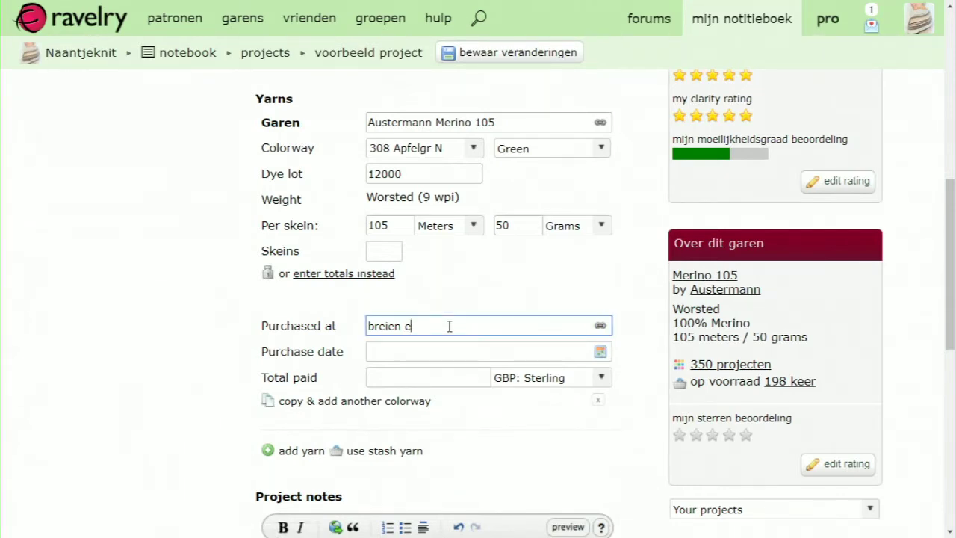
left_click(600, 327)
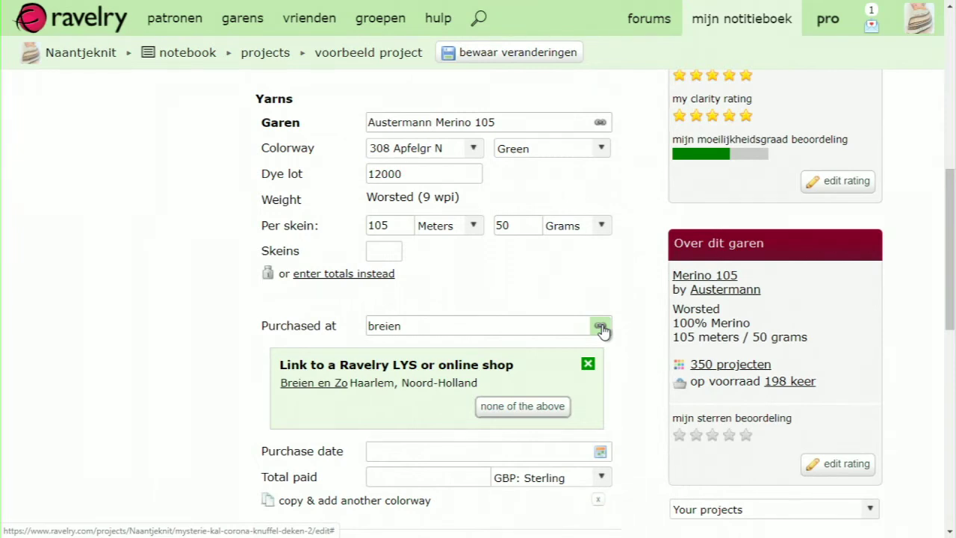
left_click(312, 382)
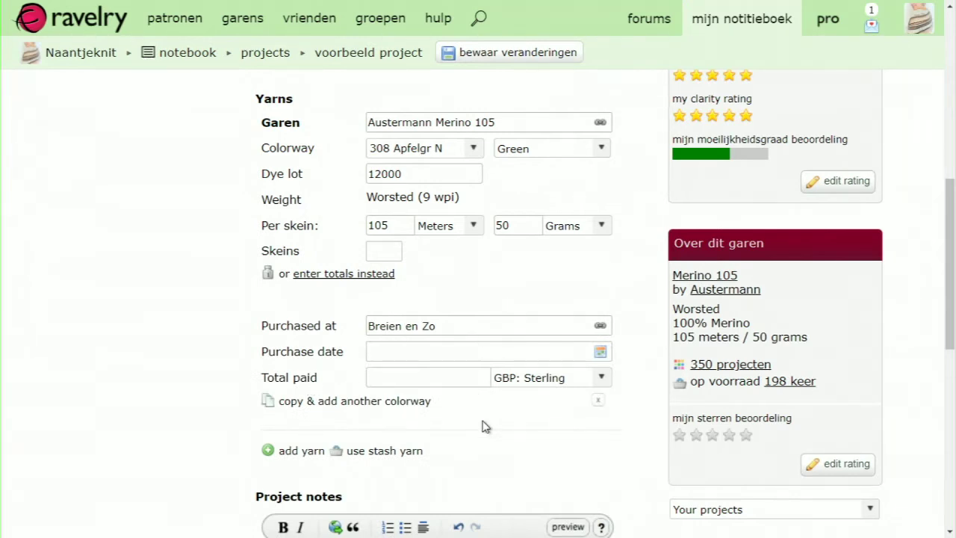
Copy the Austermann Merino 105 yarn as another colorway and set that colorway to 310 Natur.
left_click(298, 404)
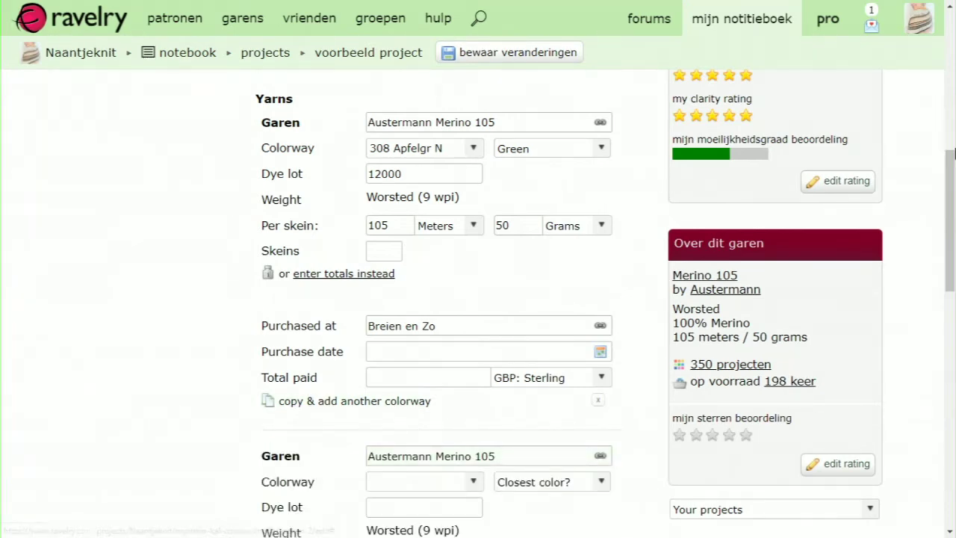
left_click_drag(950, 170, 952, 253)
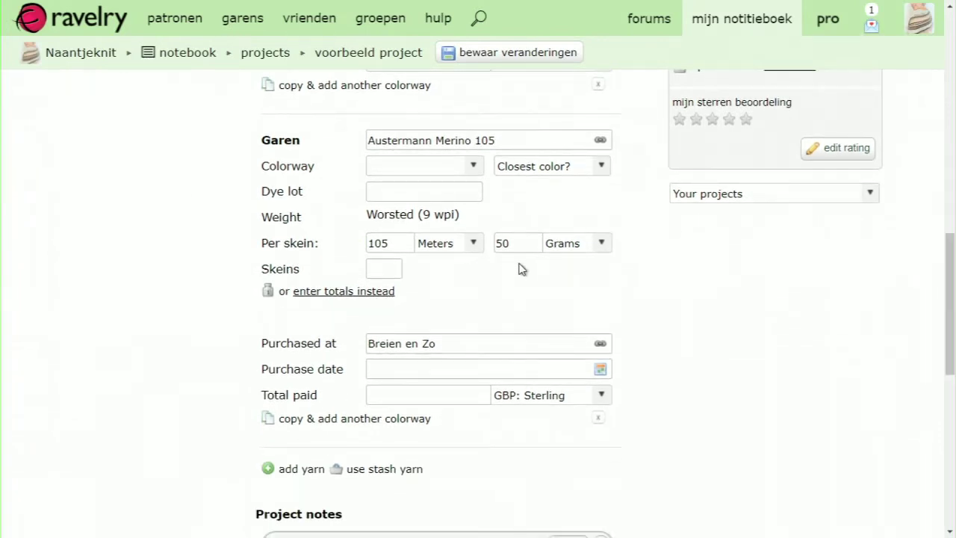
left_click(475, 165)
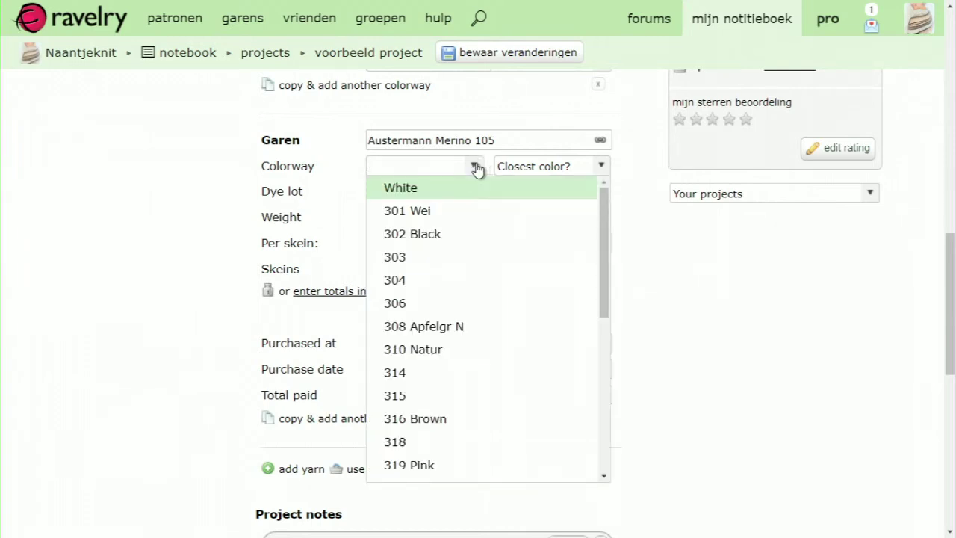
left_click(423, 349)
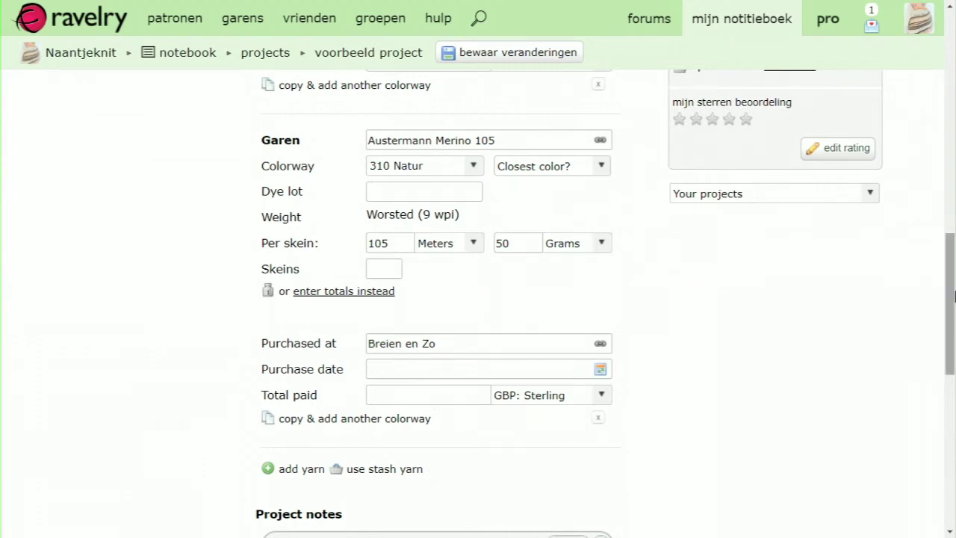
Save the project changes and reopen "voorbeeld project" from the notebook's project overview.
left_click_drag(951, 299, 951, 448)
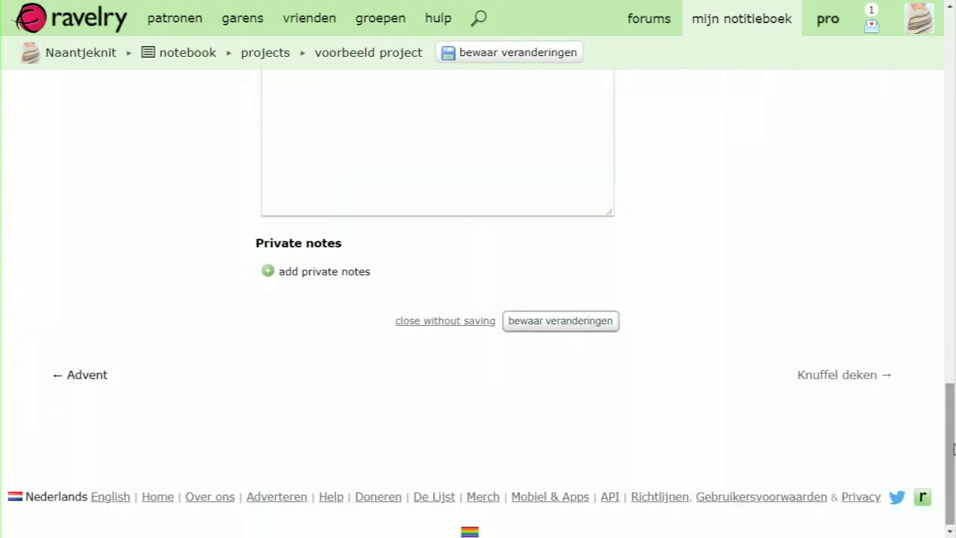
left_click(534, 335)
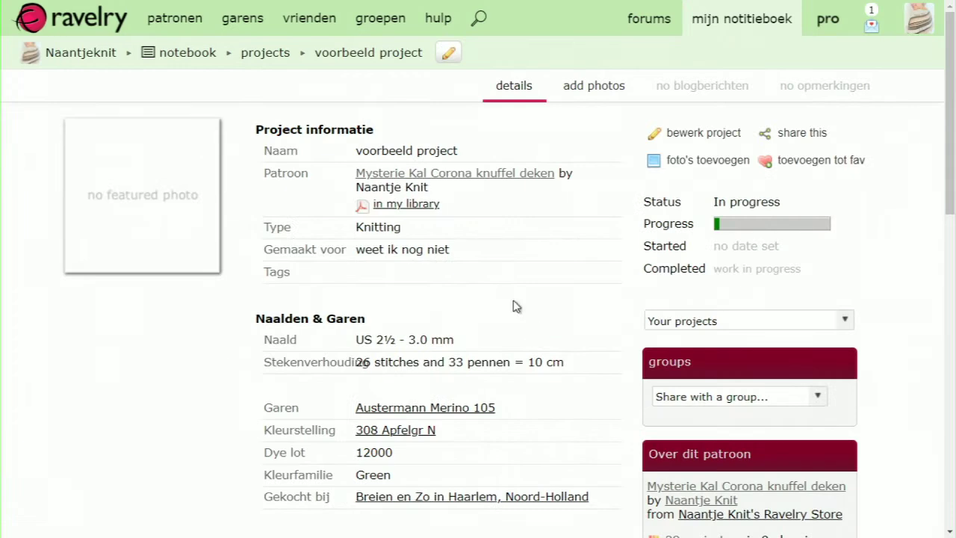
mouse_move(682, 34)
mouse_move(739, 22)
left_click(725, 58)
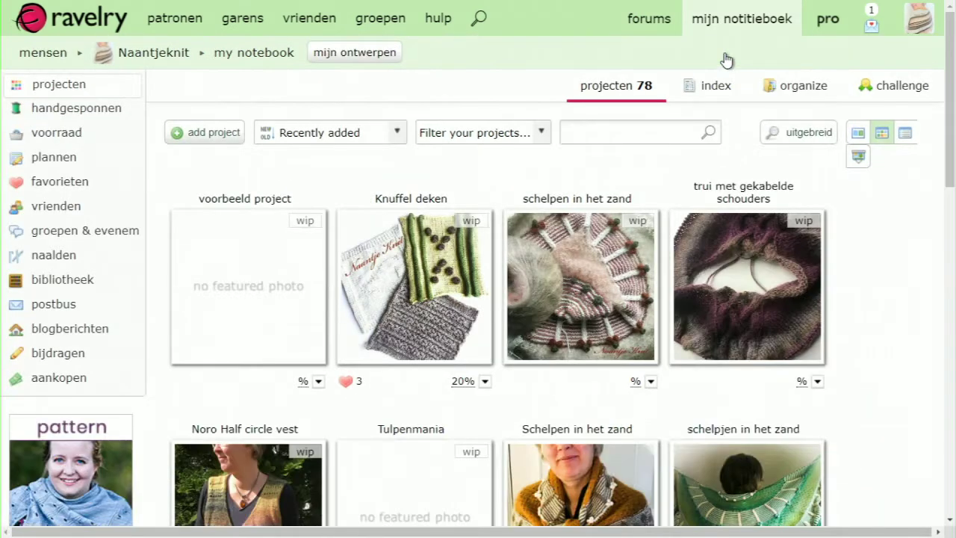
left_click(259, 241)
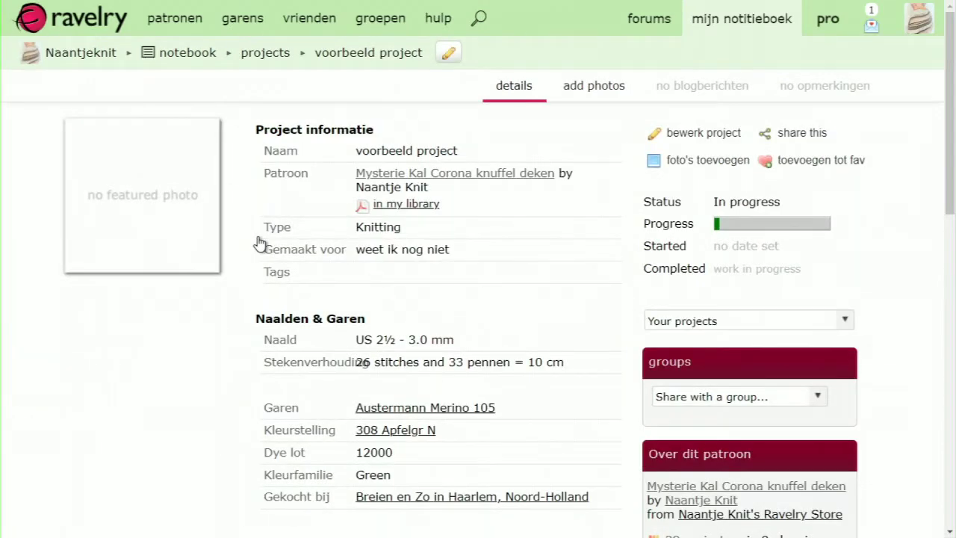
Import five Instagram photos into the project: two of fanned-out squares, the leaf with the 9, the 75 motif and the red-orange squares.
left_click(715, 168)
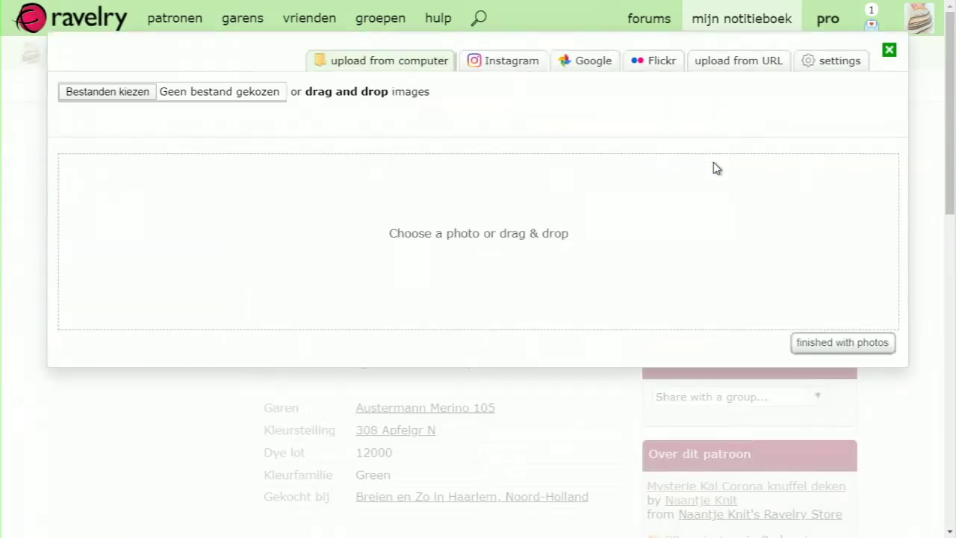
left_click(508, 67)
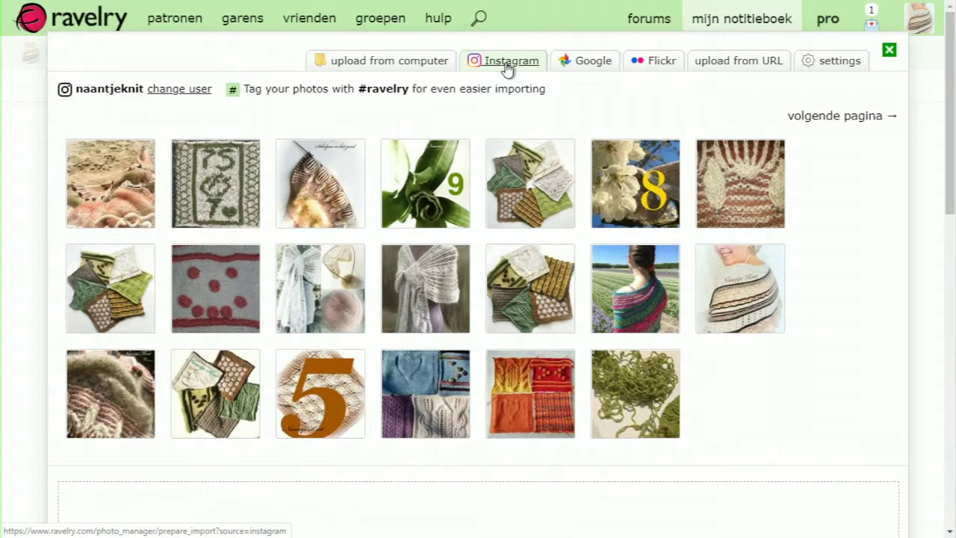
left_click(519, 187)
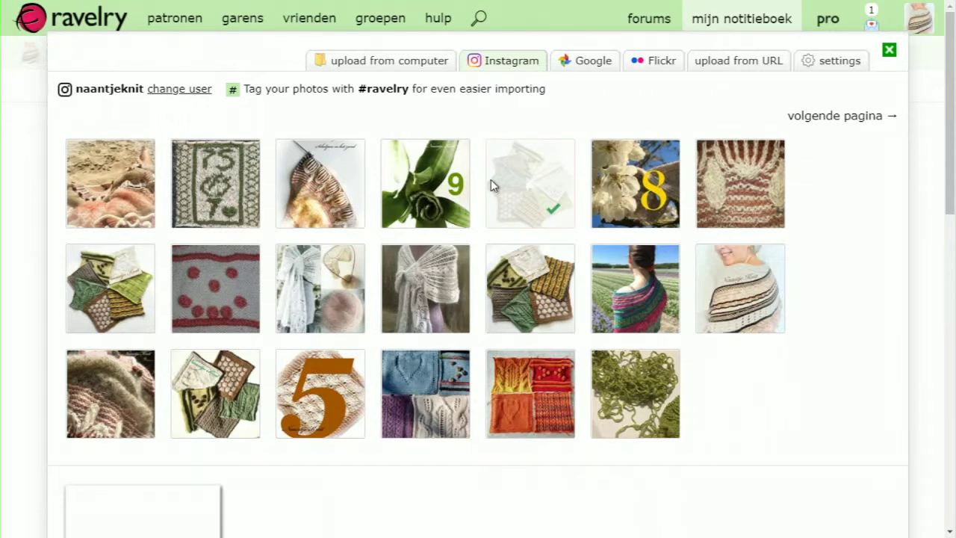
left_click(416, 194)
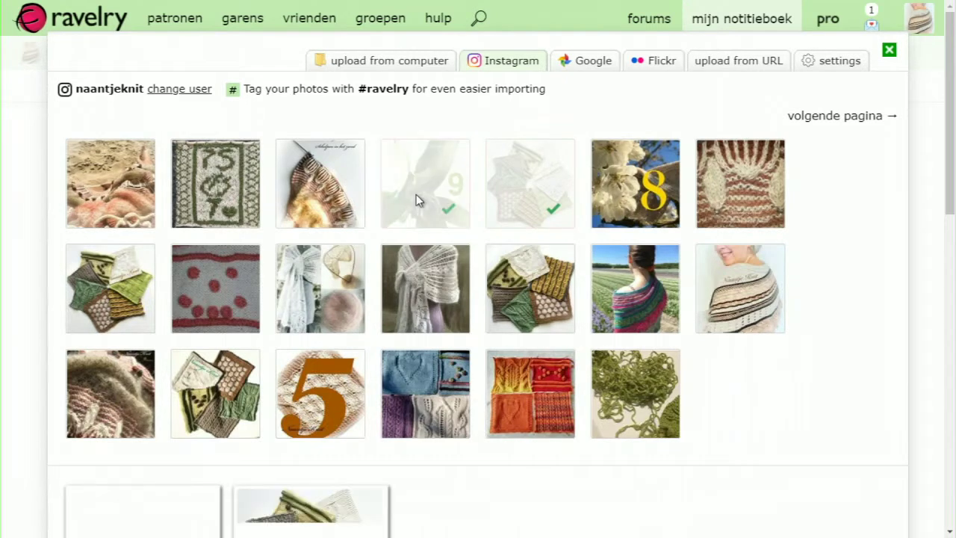
left_click(228, 203)
left_click(108, 290)
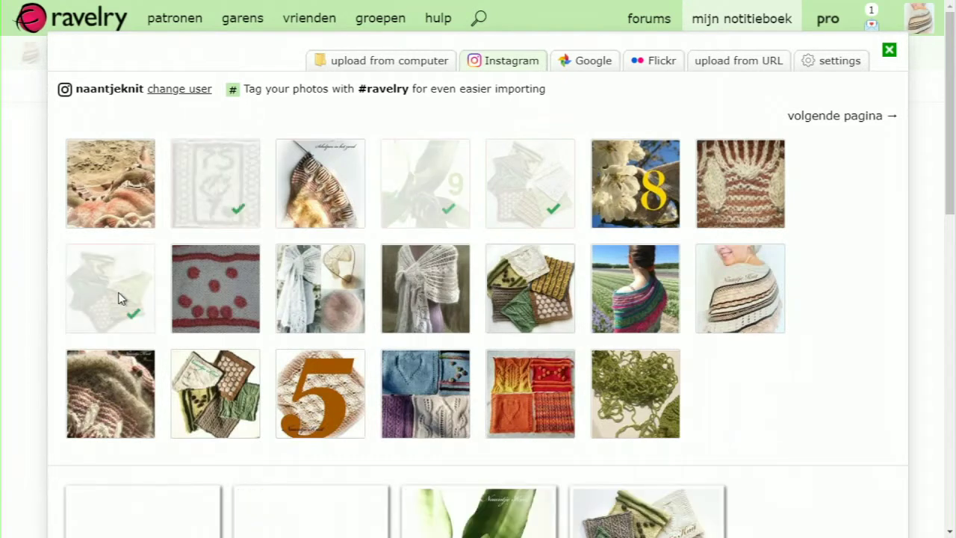
left_click(521, 390)
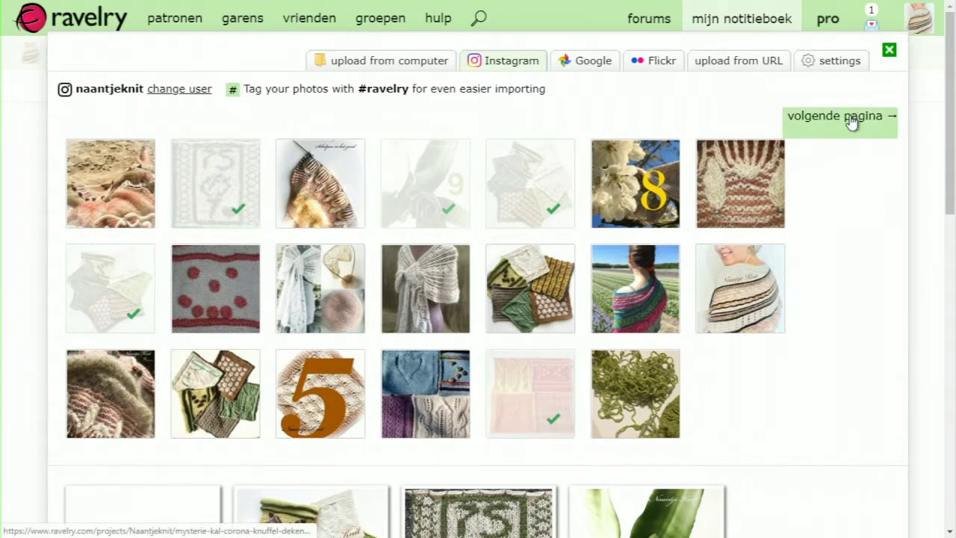
scroll(938, 264, "down", 6)
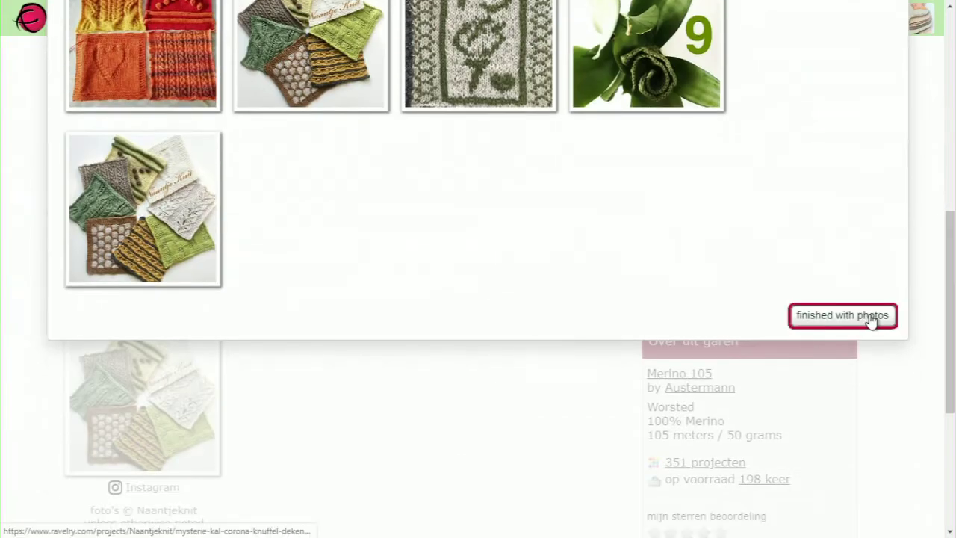
left_click(873, 320)
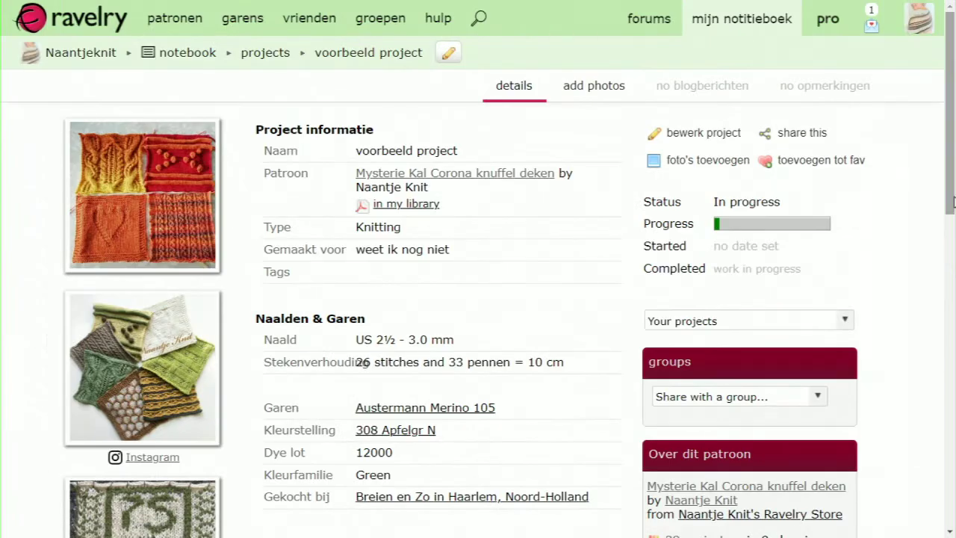
Start adding more photos to the example project.
mouse_move(946, 188)
left_mouse_down()
mouse_move(945, 246)
mouse_move(908, 375)
mouse_move(946, 176)
left_mouse_up()
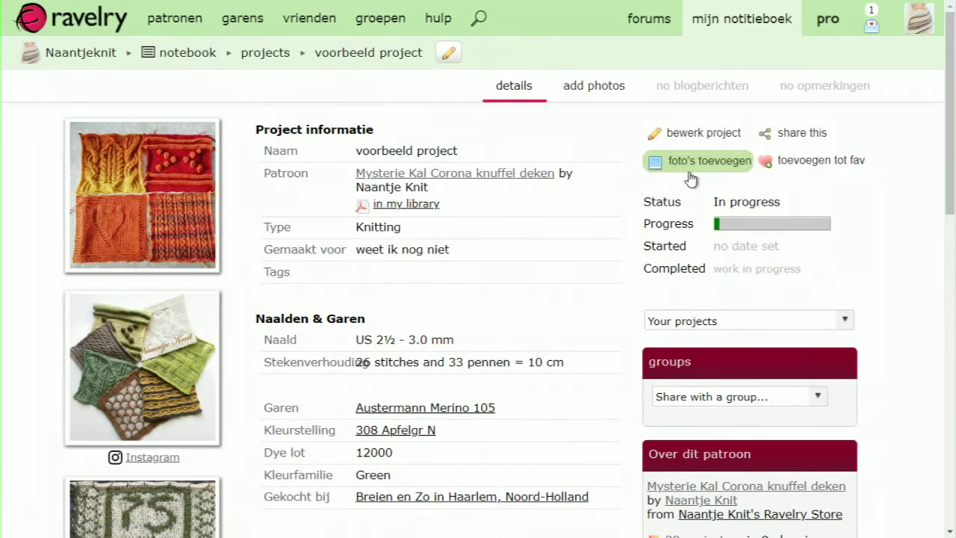
left_click(720, 168)
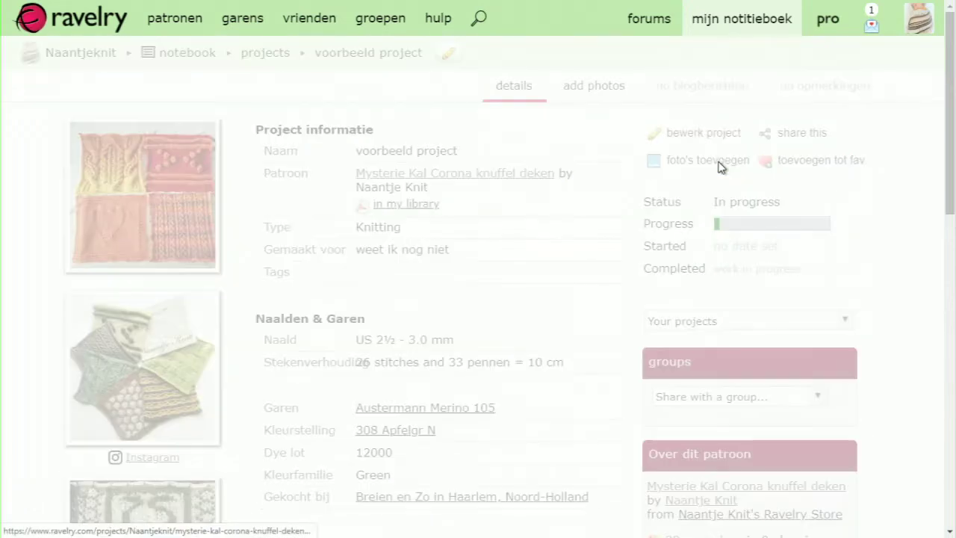